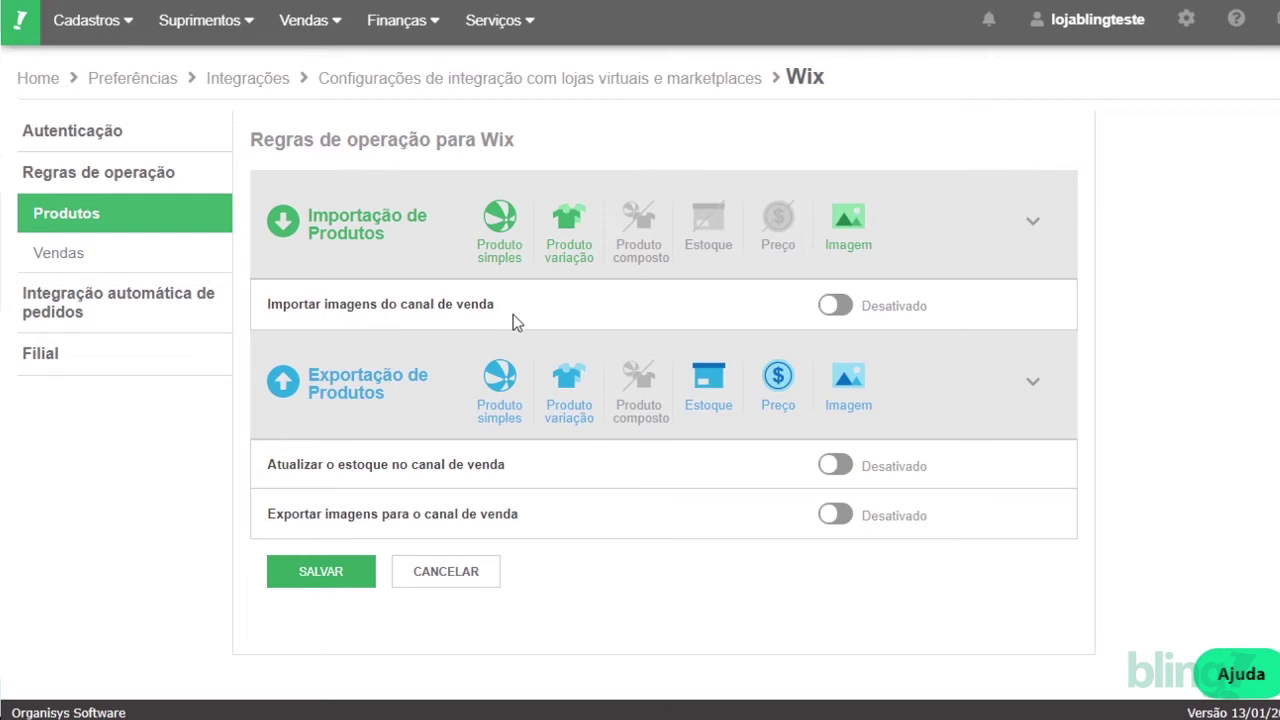
# Enable importing images, updating stock and exporting images for the sales channel in the Wix product rules
pyautogui.click(845, 307)
pyautogui.click(845, 312)
pyautogui.click(843, 316)
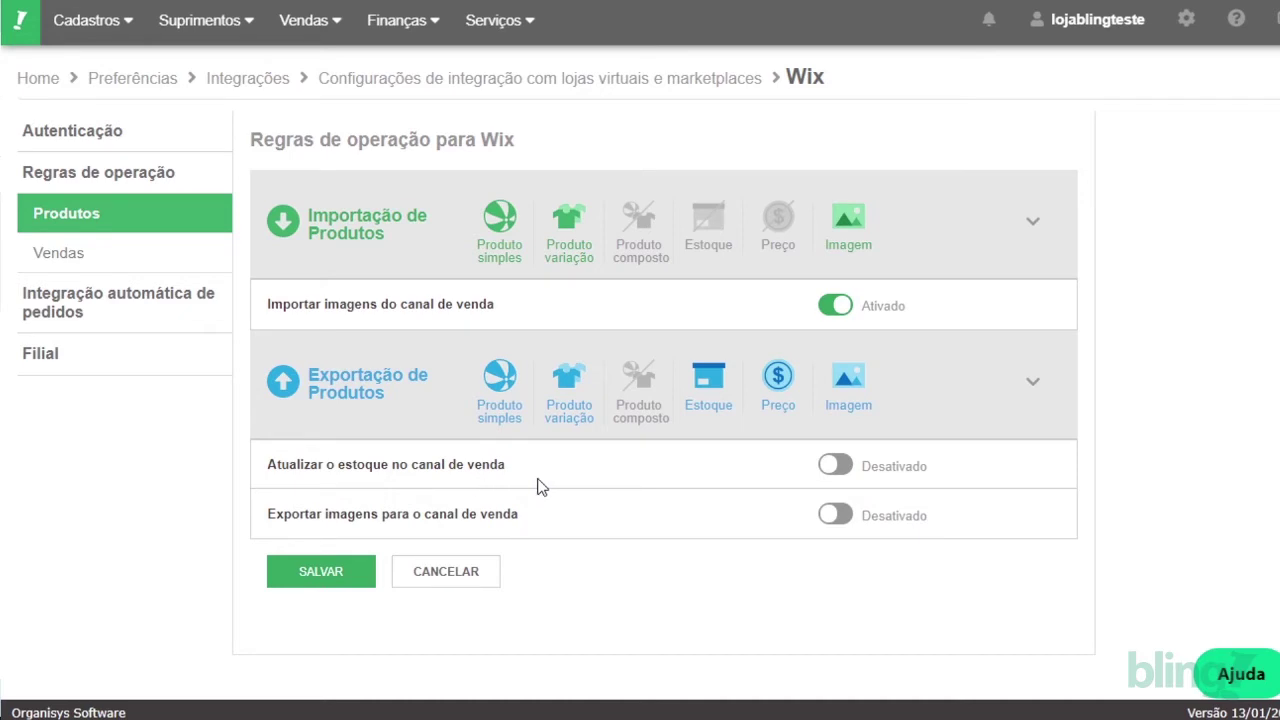
pyautogui.click(826, 467)
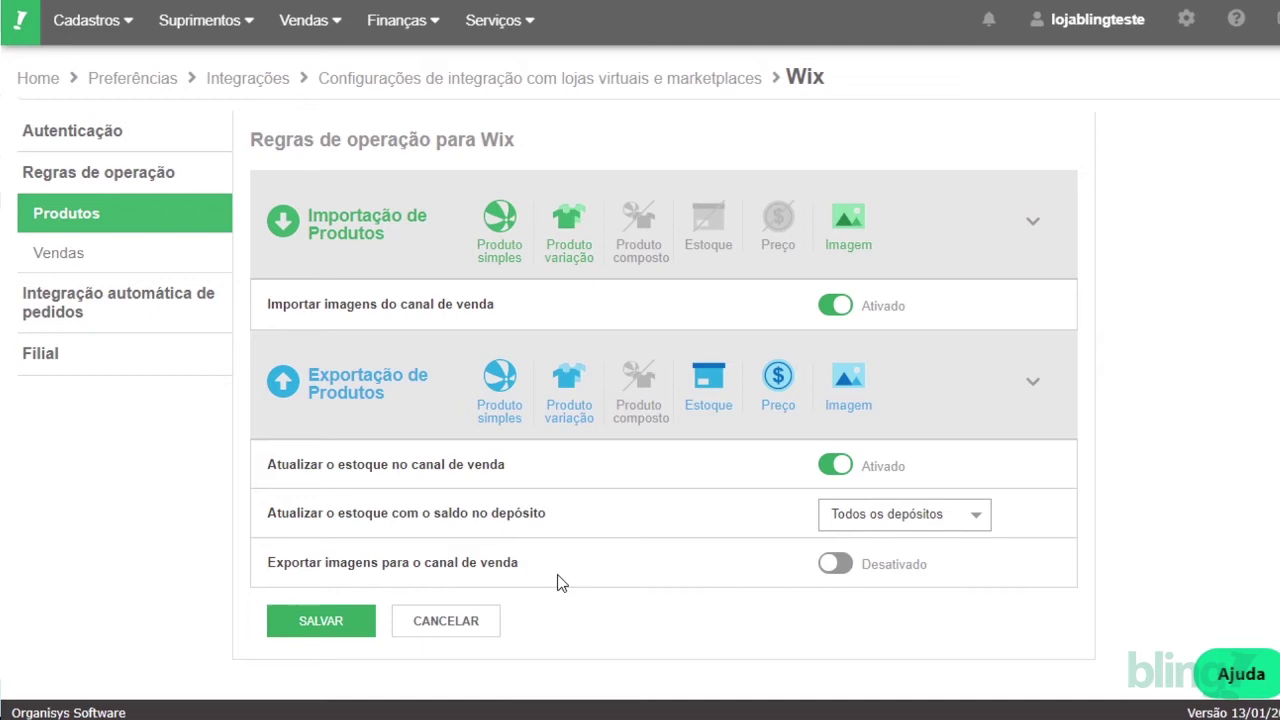
pyautogui.click(842, 576)
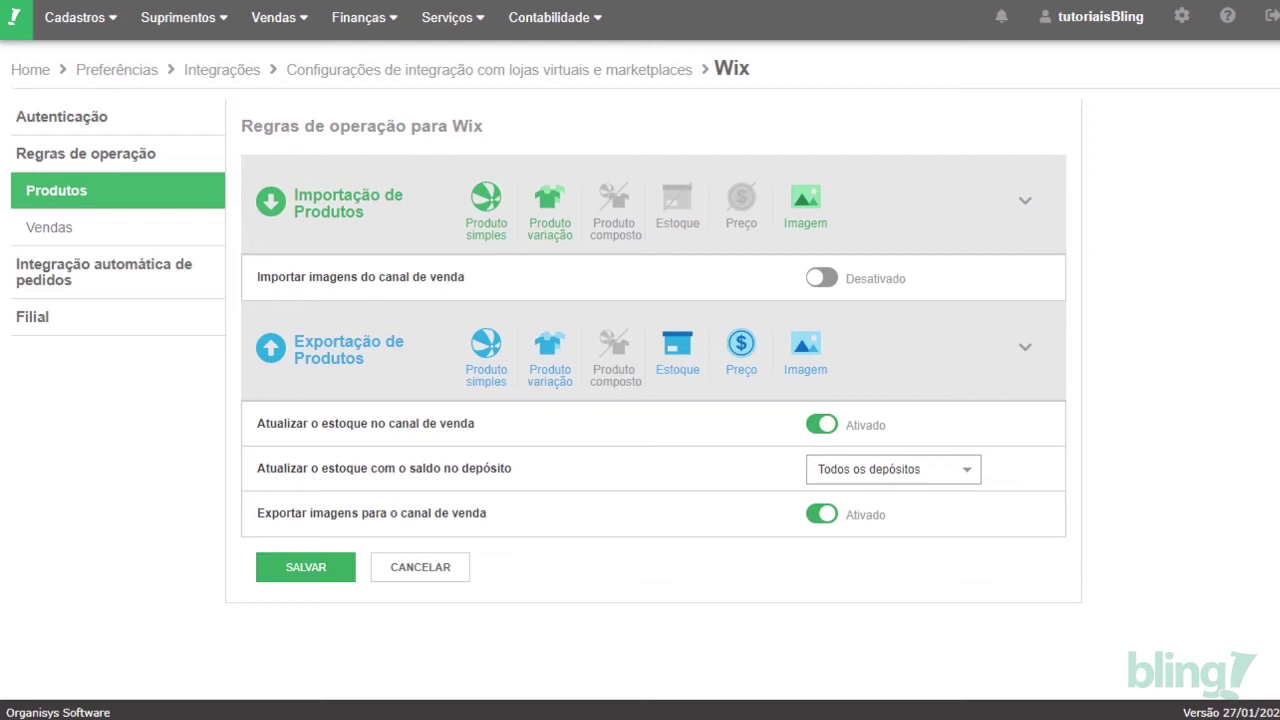
# Review the Wix sales import rules and return to the product rules
pyautogui.click(131, 241)
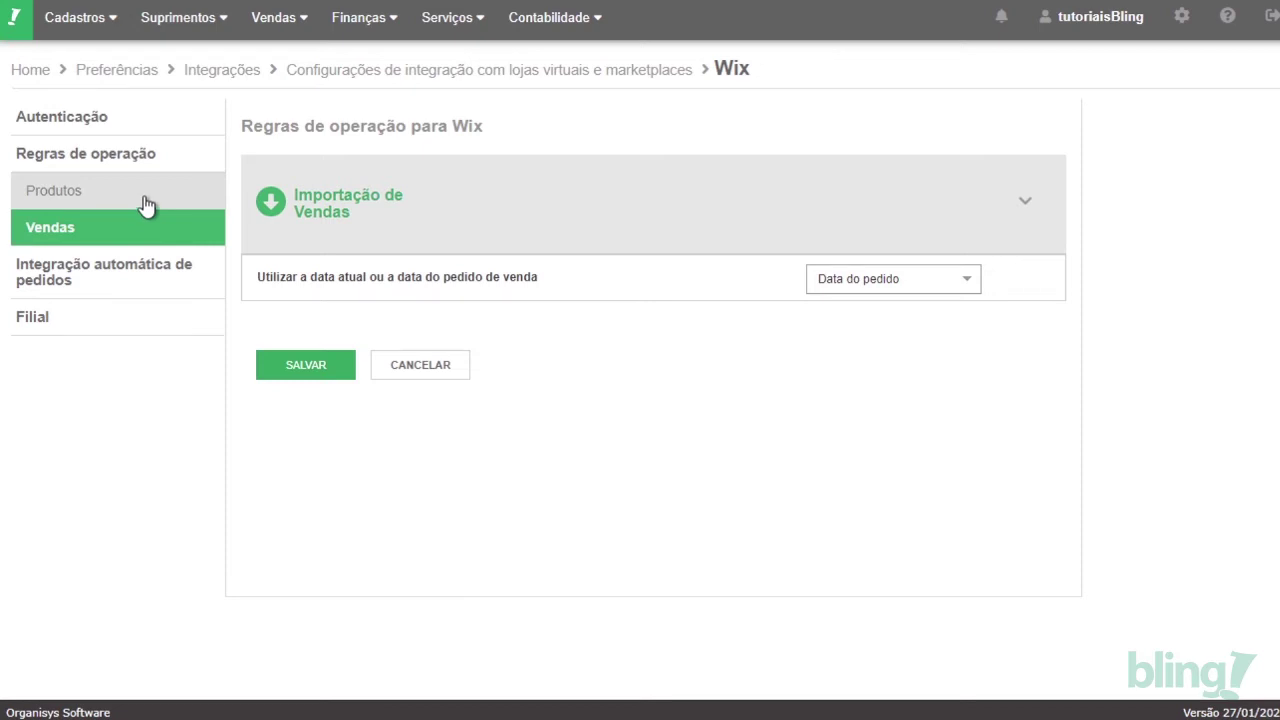
pyautogui.click(147, 206)
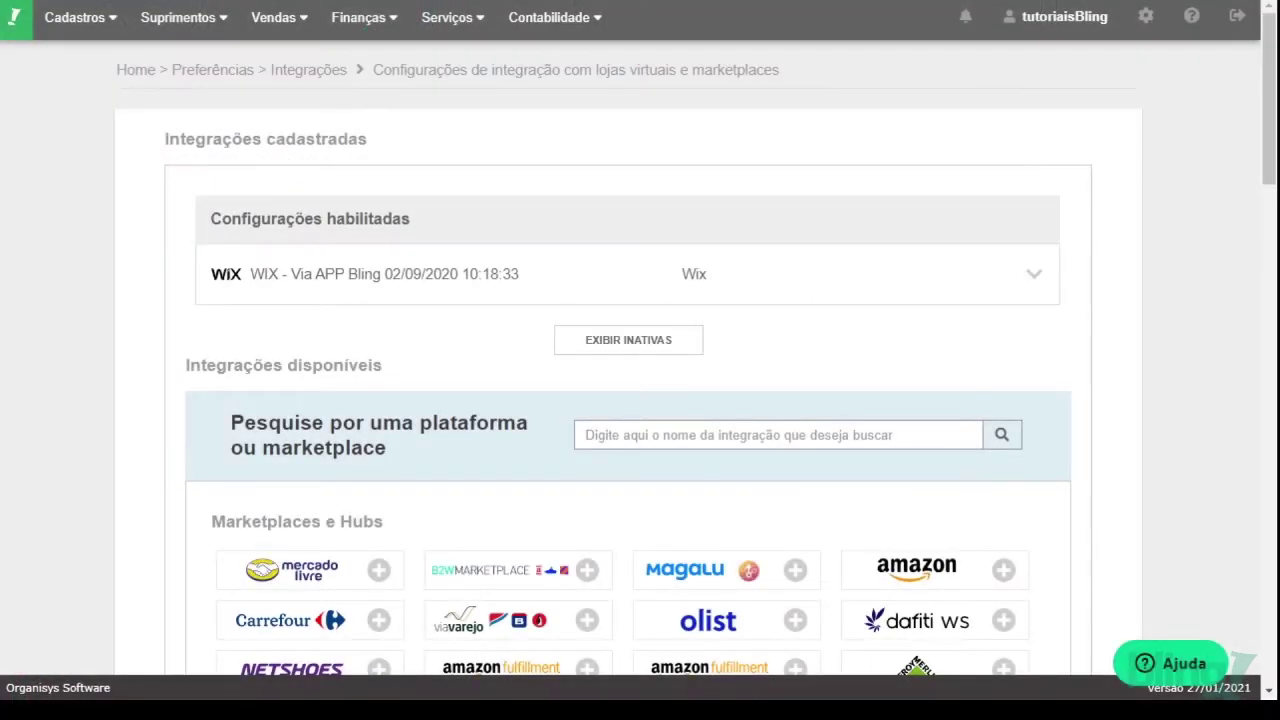
# Search the help for "Produtos do Wix", open the article "Produtos da Wix" and go to its "Como exportar" section
pyautogui.click(1040, 207)
pyautogui.write('Produtos da')
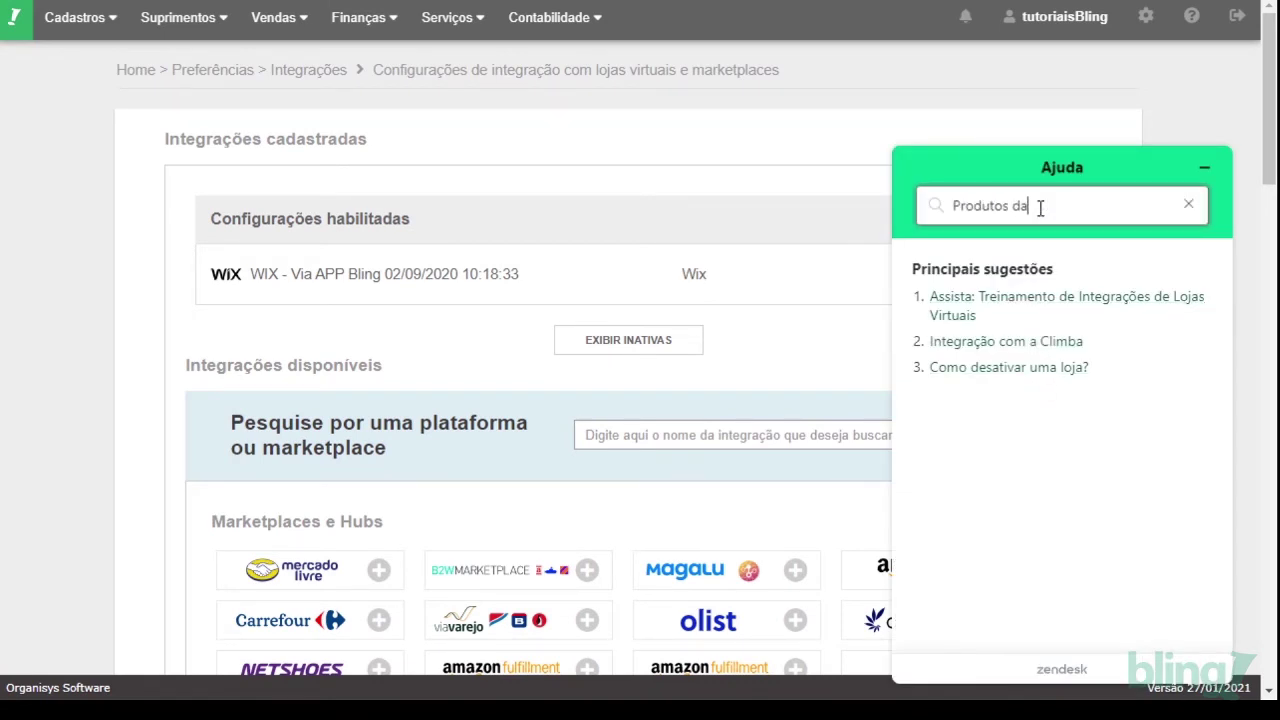
pyautogui.press('BackSpace')
pyautogui.write('o Wix')
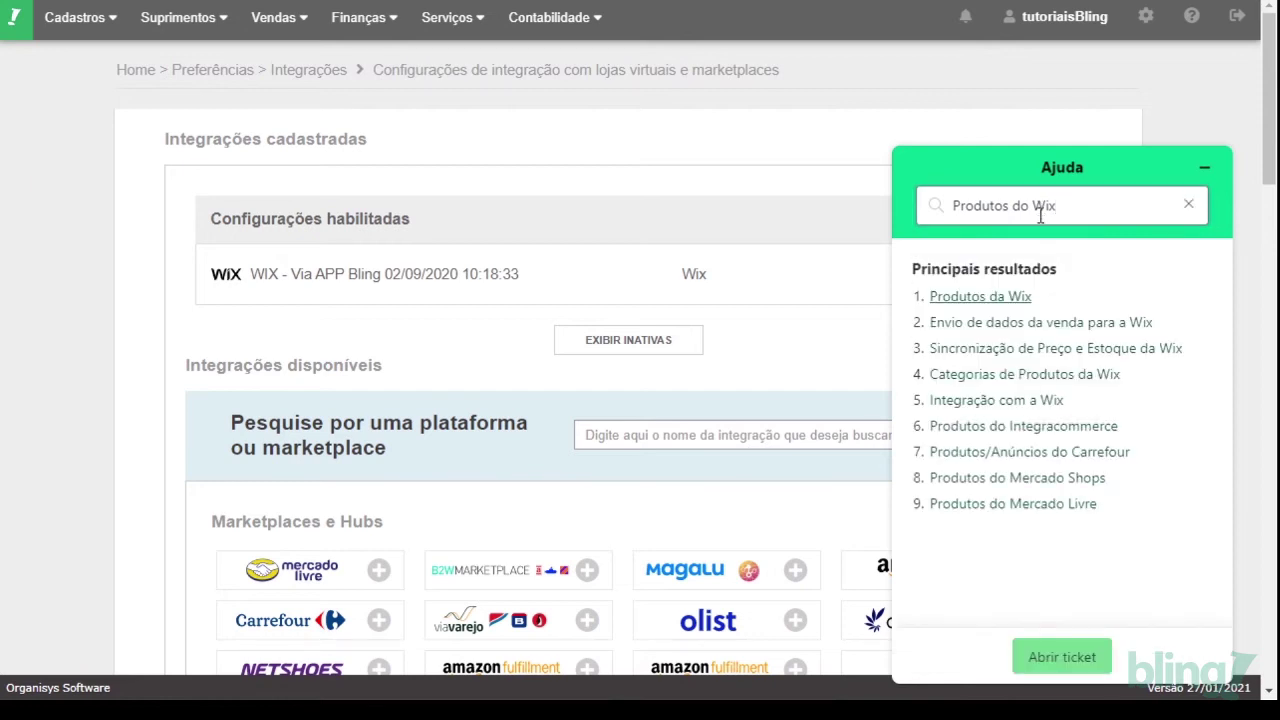
pyautogui.click(1005, 296)
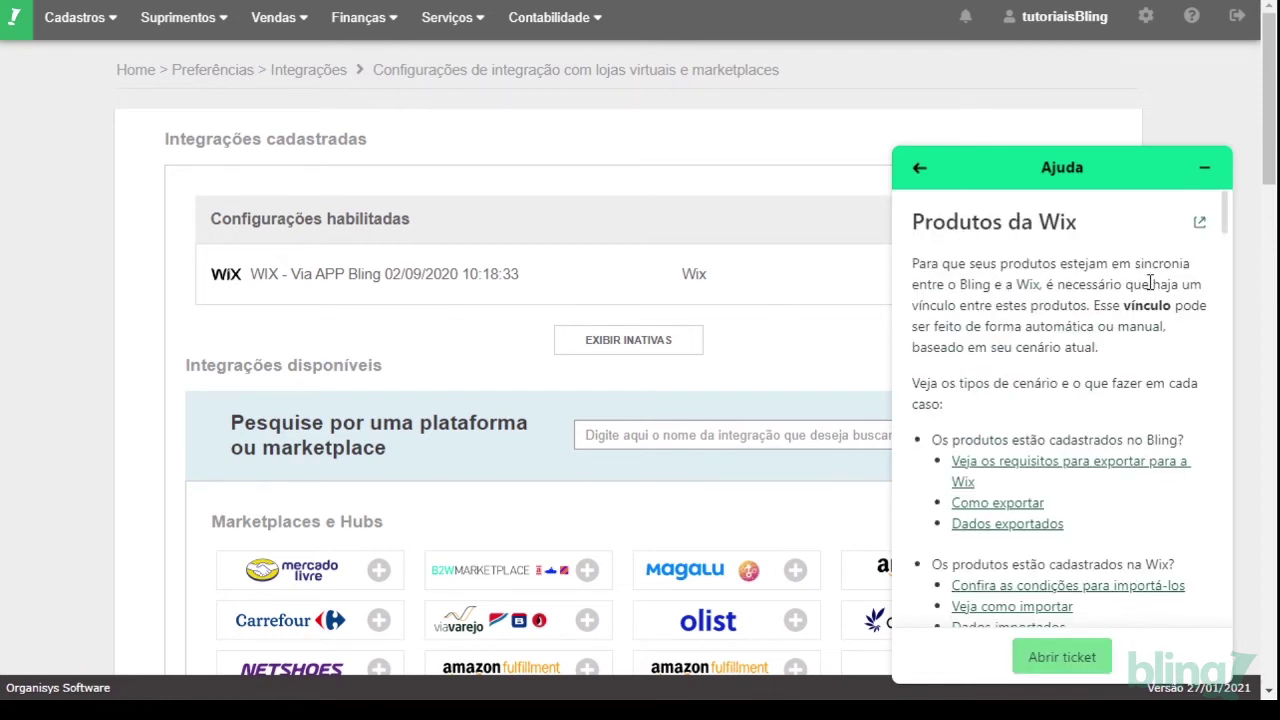
pyautogui.scroll(-3, 1035, 483)
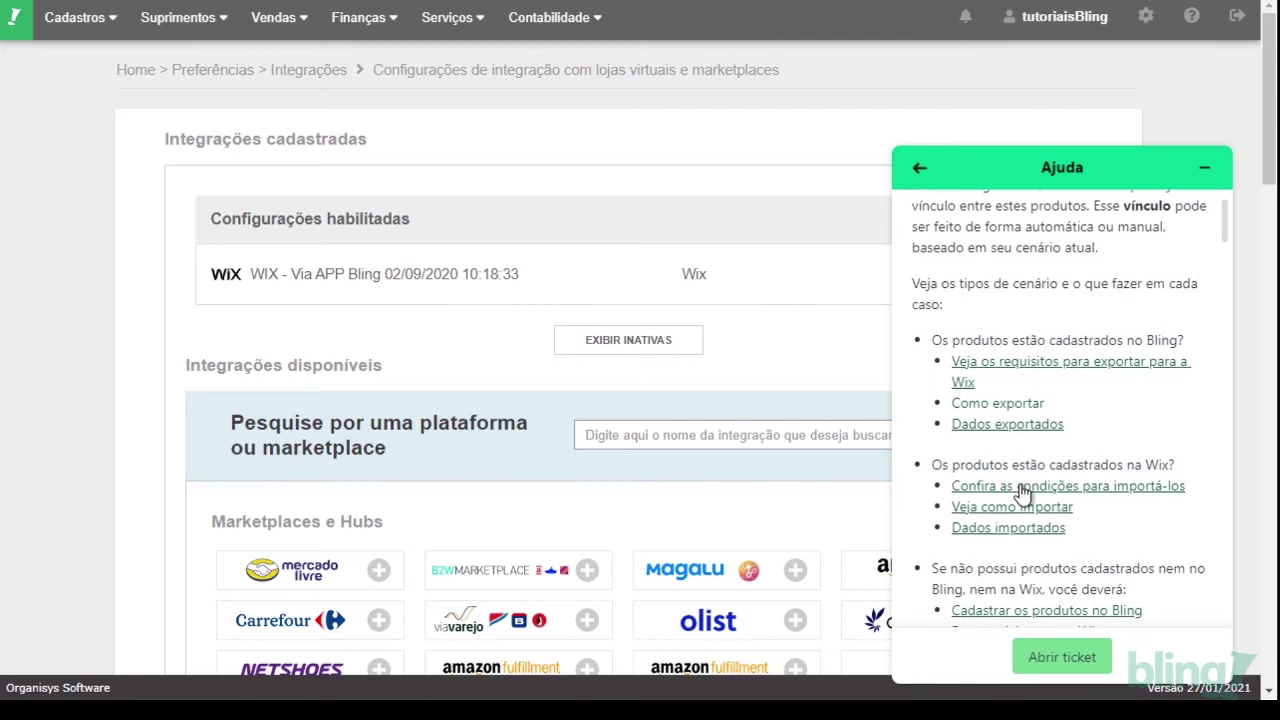
pyautogui.click(1025, 408)
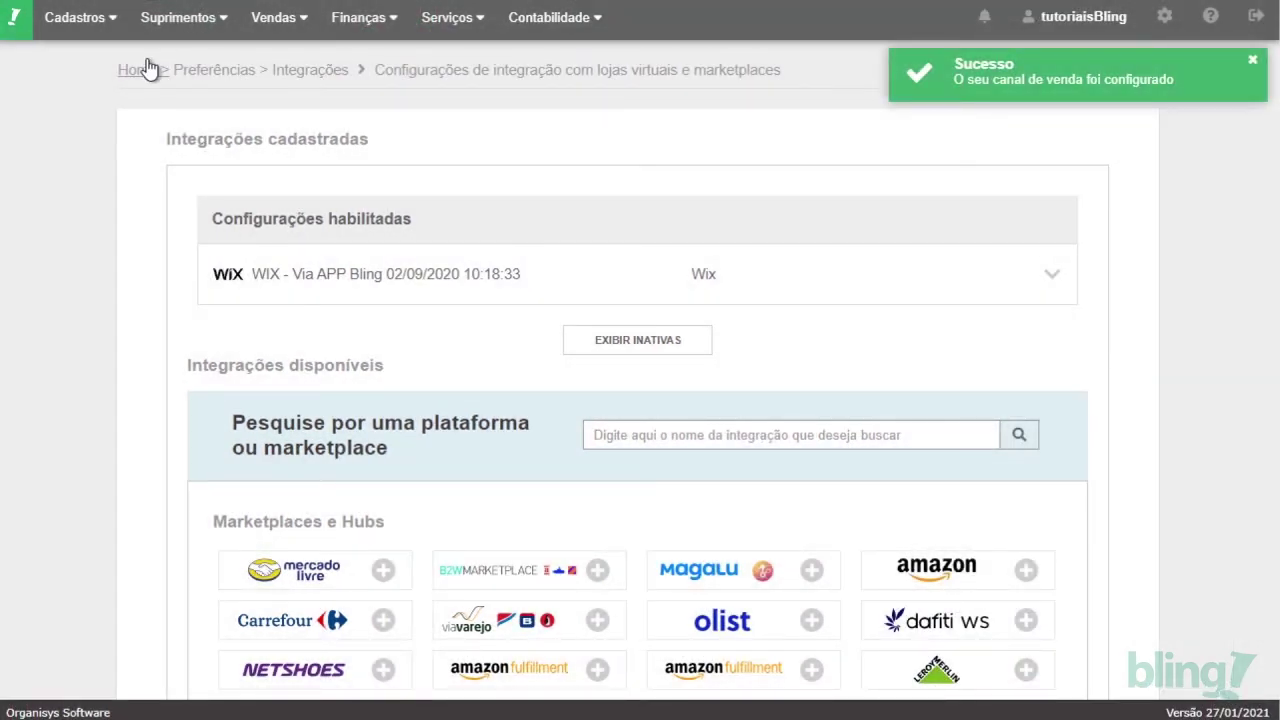
# Start a new record in the product register with the description "Lápis" and the SKU code LP01
pyautogui.click(98, 22)
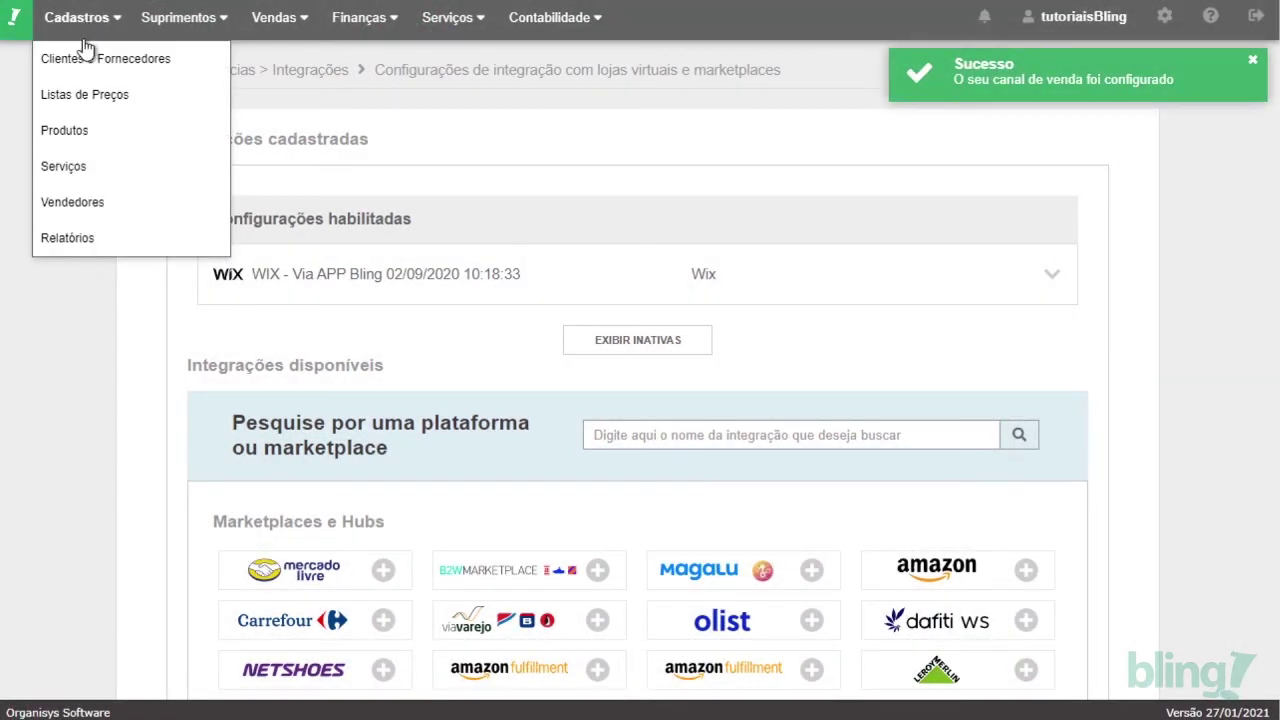
pyautogui.click(64, 131)
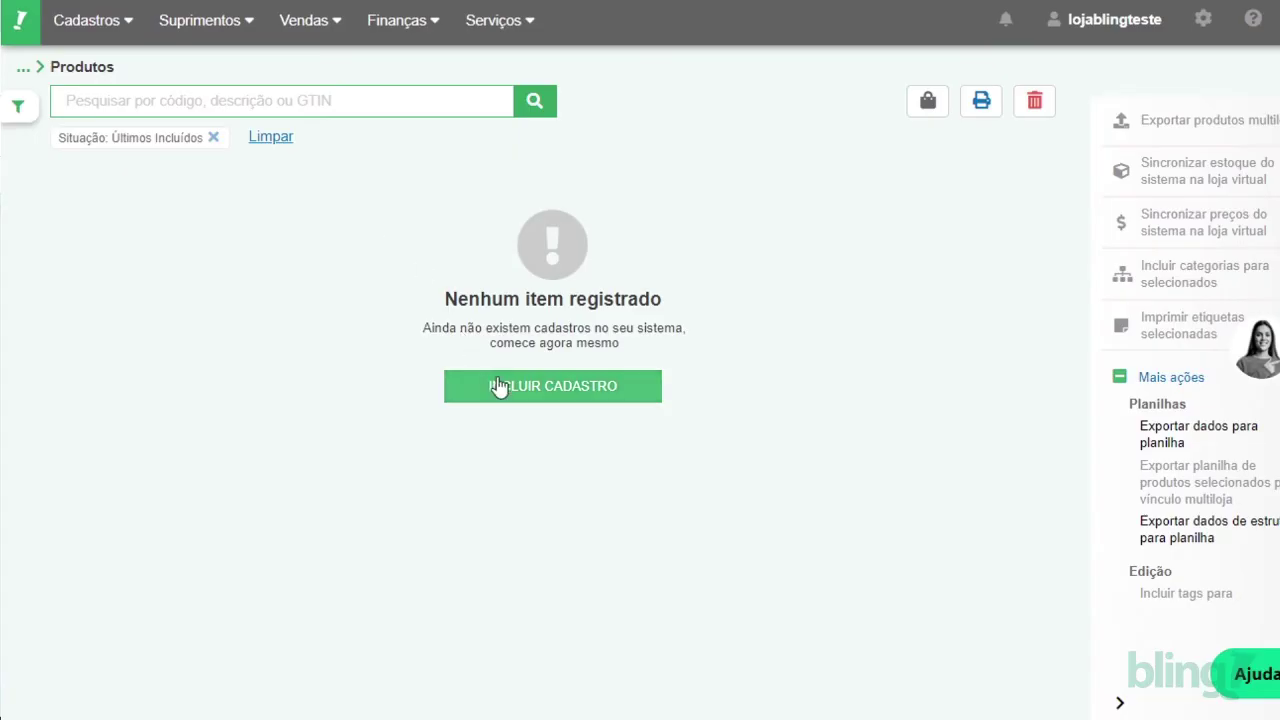
pyautogui.click(504, 390)
pyautogui.click(330, 208)
pyautogui.write('Lá')
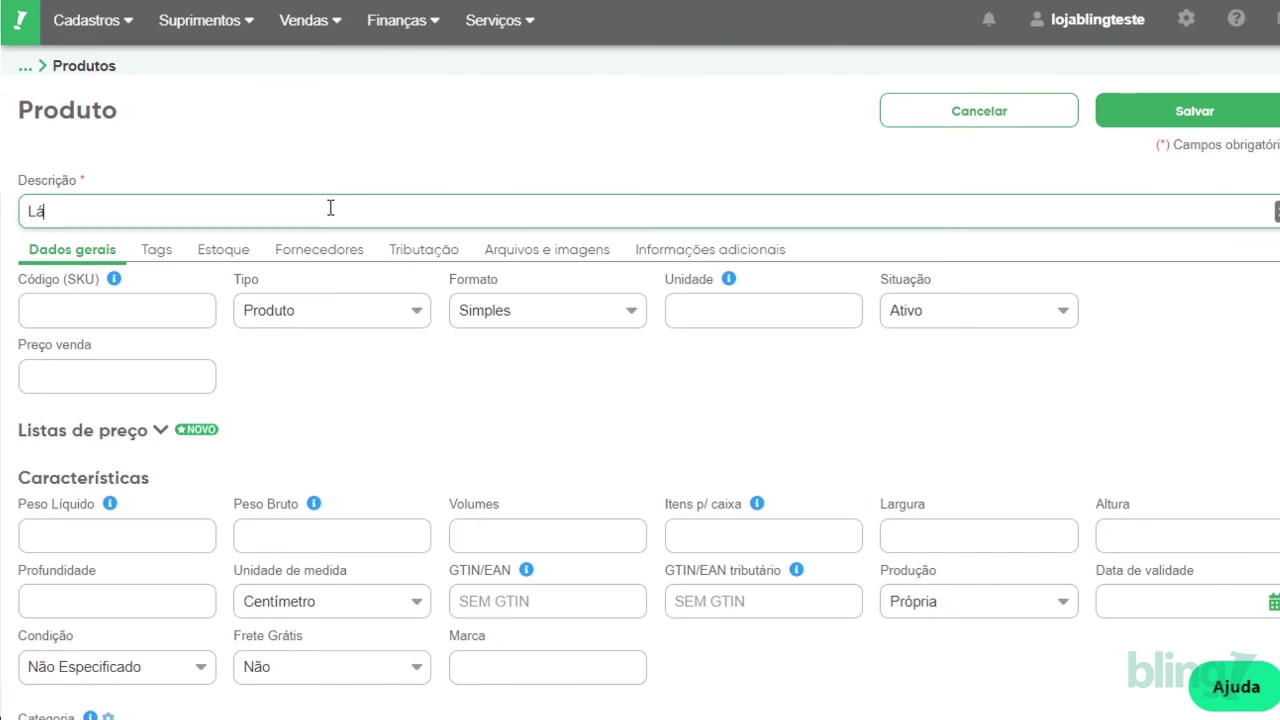
pyautogui.write('pis')
pyautogui.click(178, 313)
pyautogui.write('L')
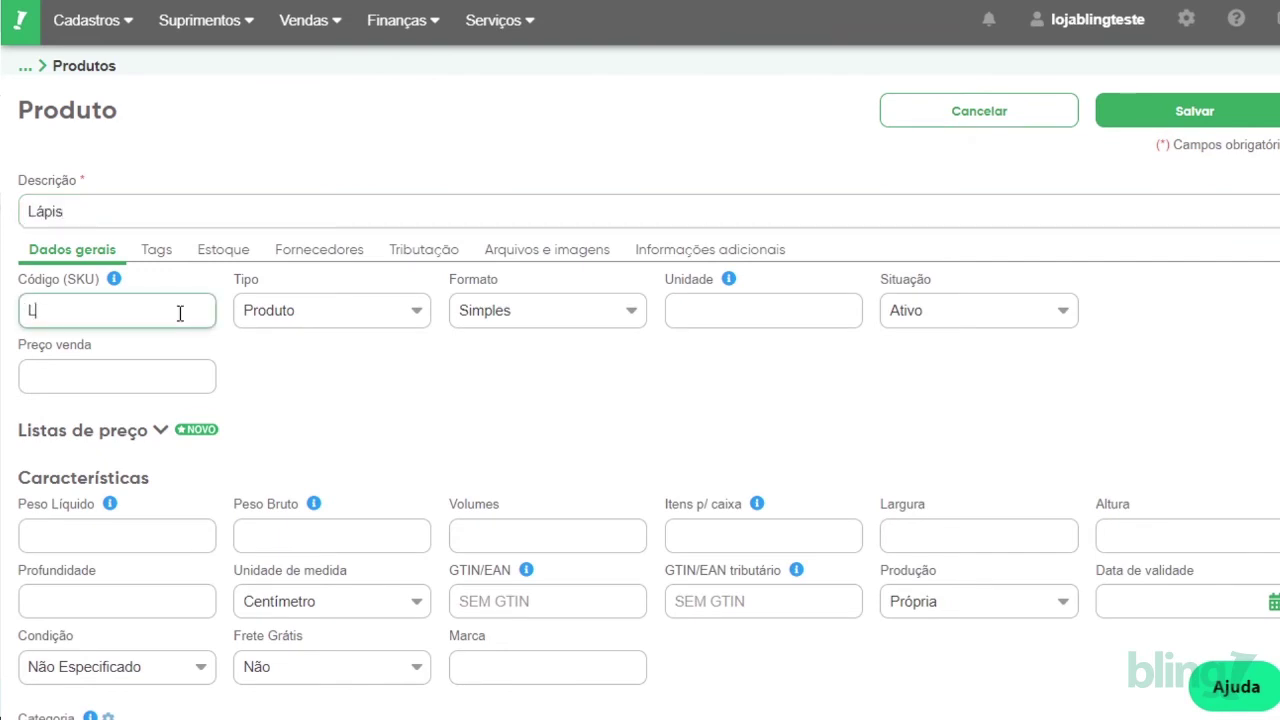
pyautogui.write('P01')
pyautogui.click(382, 387)
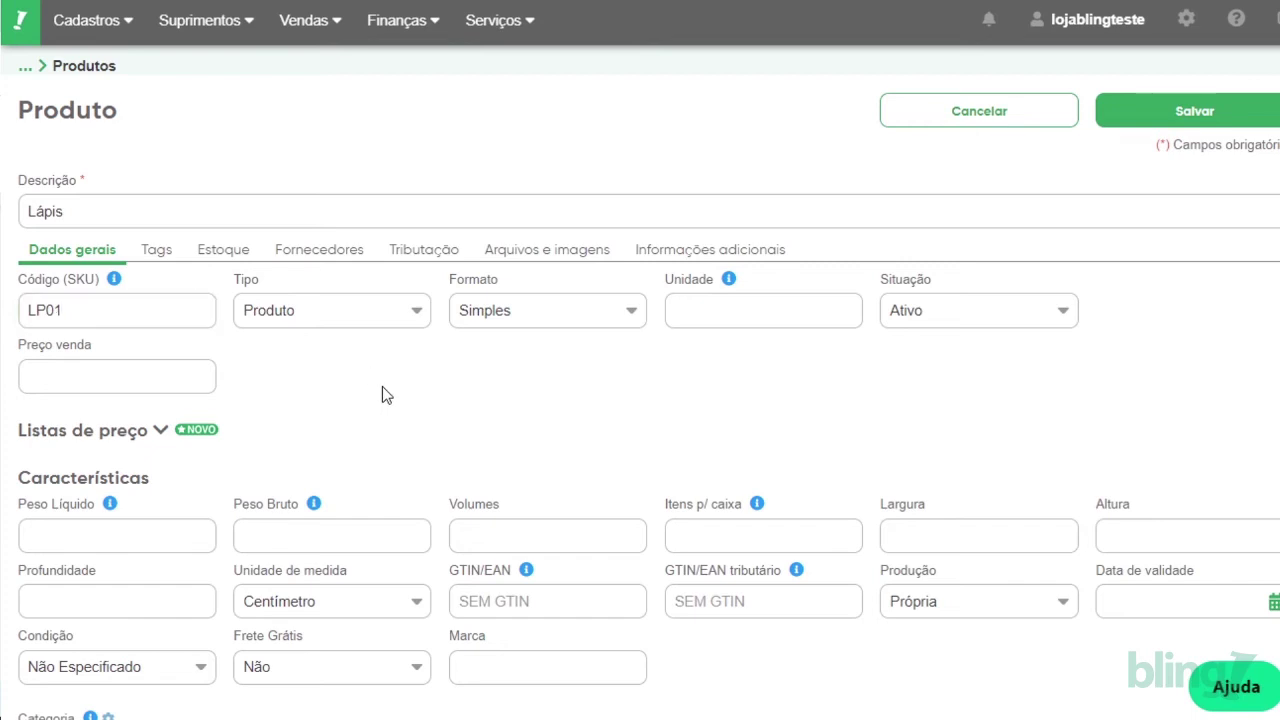
# Set the product's unit to "un" and its sale price to 1,50
pyautogui.click(720, 317)
pyautogui.write('un')
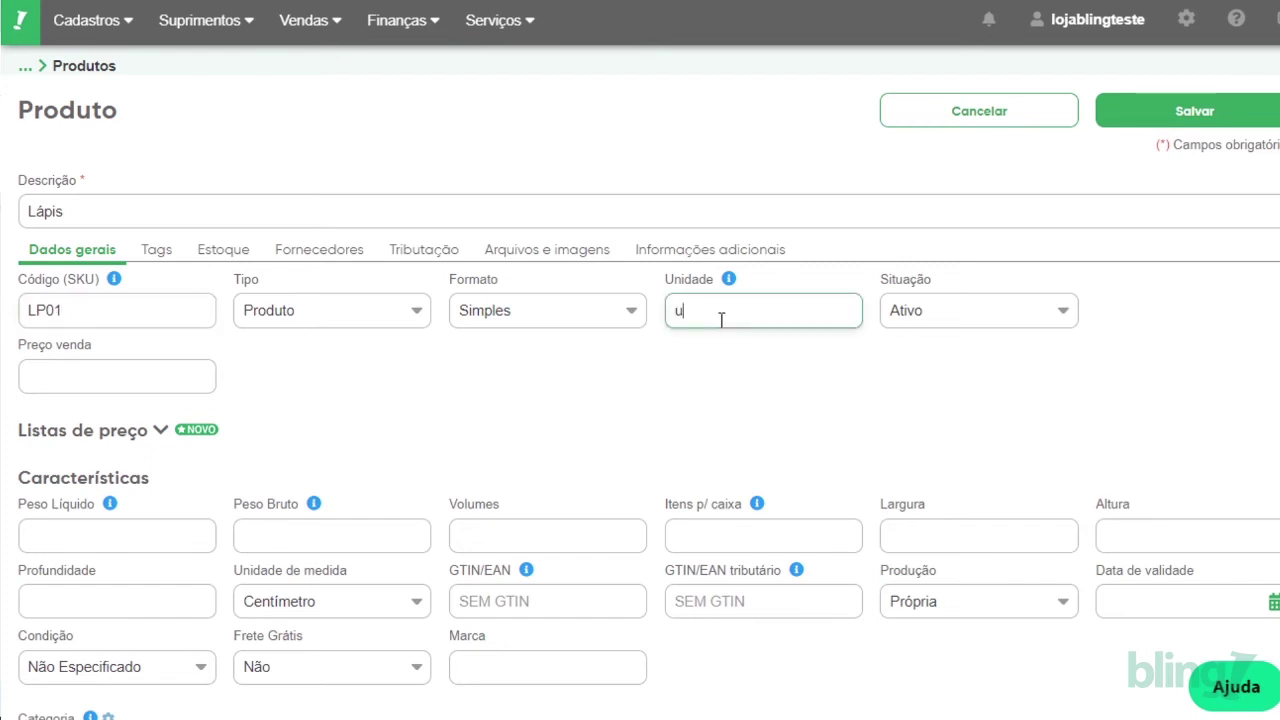
pyautogui.click(164, 378)
pyautogui.write('1,50')
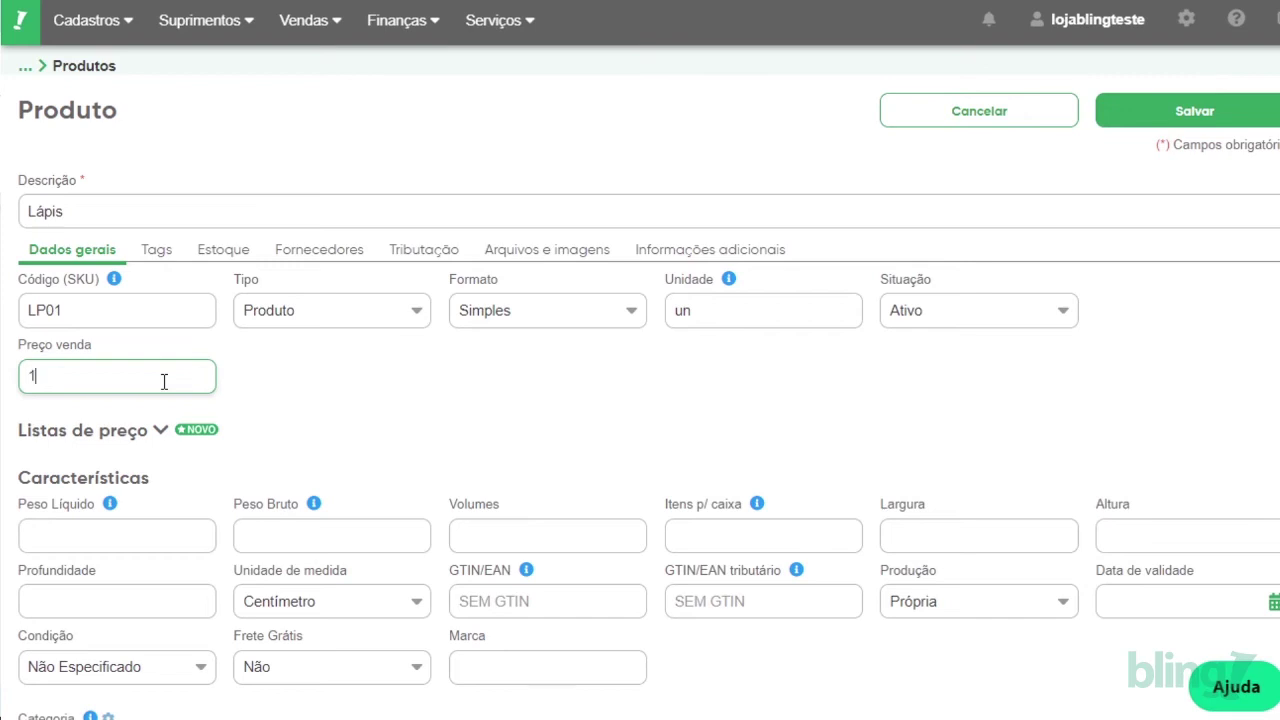
pyautogui.click(361, 385)
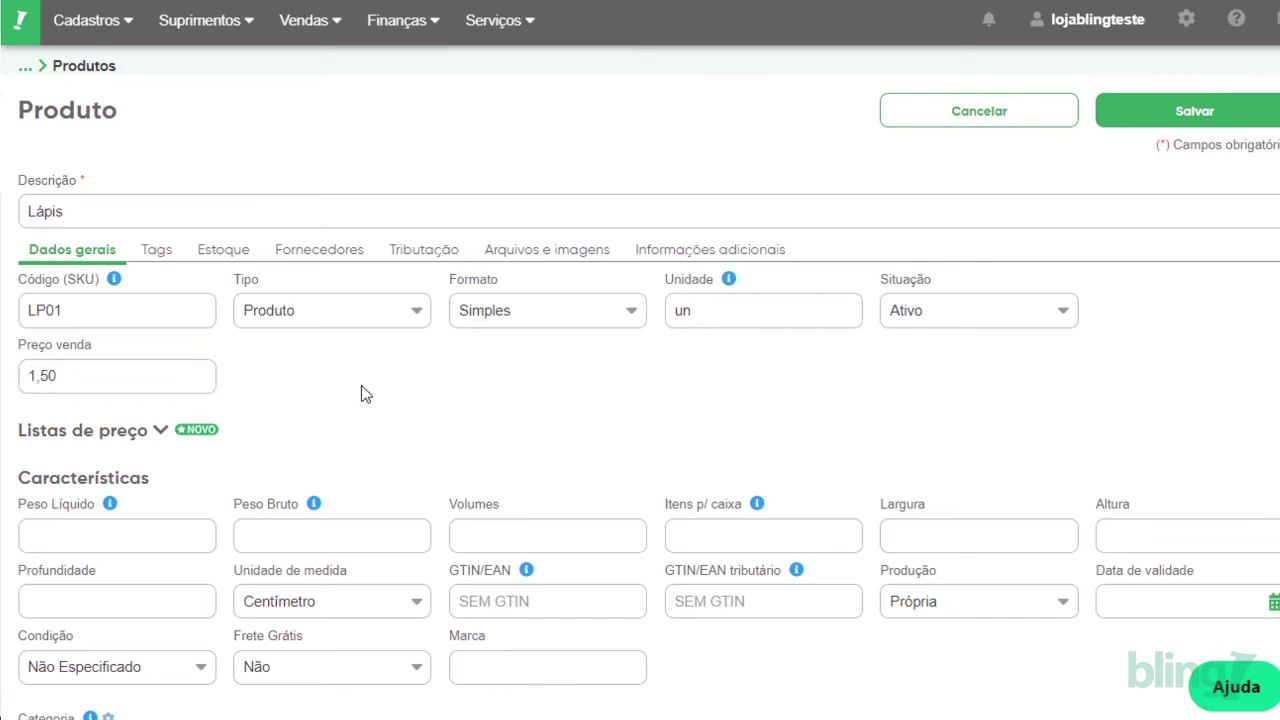
# Enter the NCM code in the product's taxation data
pyautogui.click(441, 262)
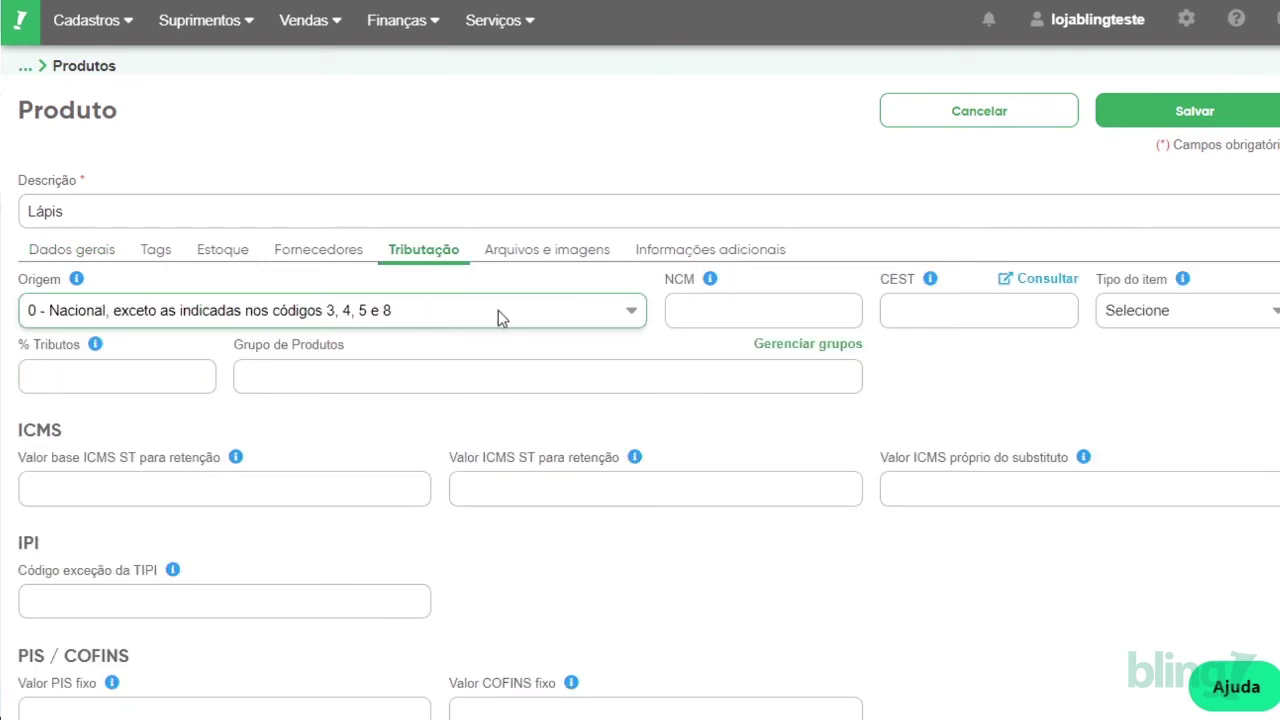
pyautogui.click(705, 313)
pyautogui.write('0239518')
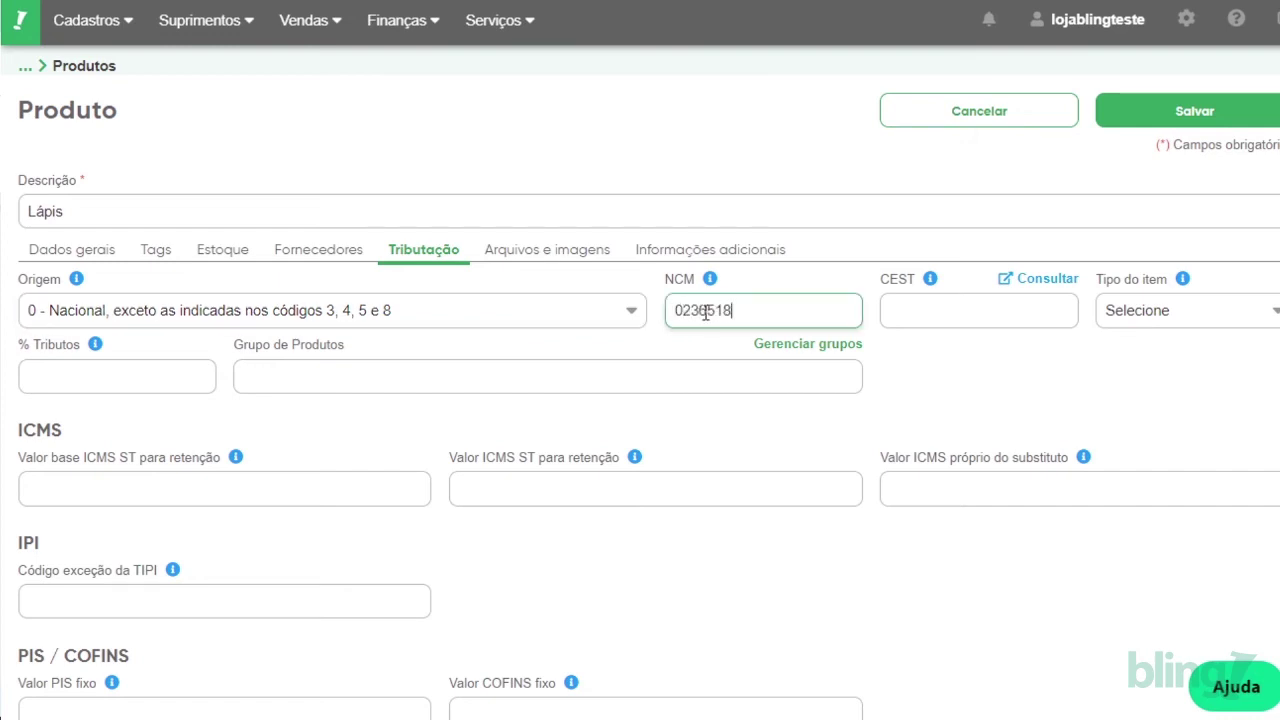
pyautogui.write('410')
# Check the product's files and images and its additional information fields, and save the product
pyautogui.click(557, 258)
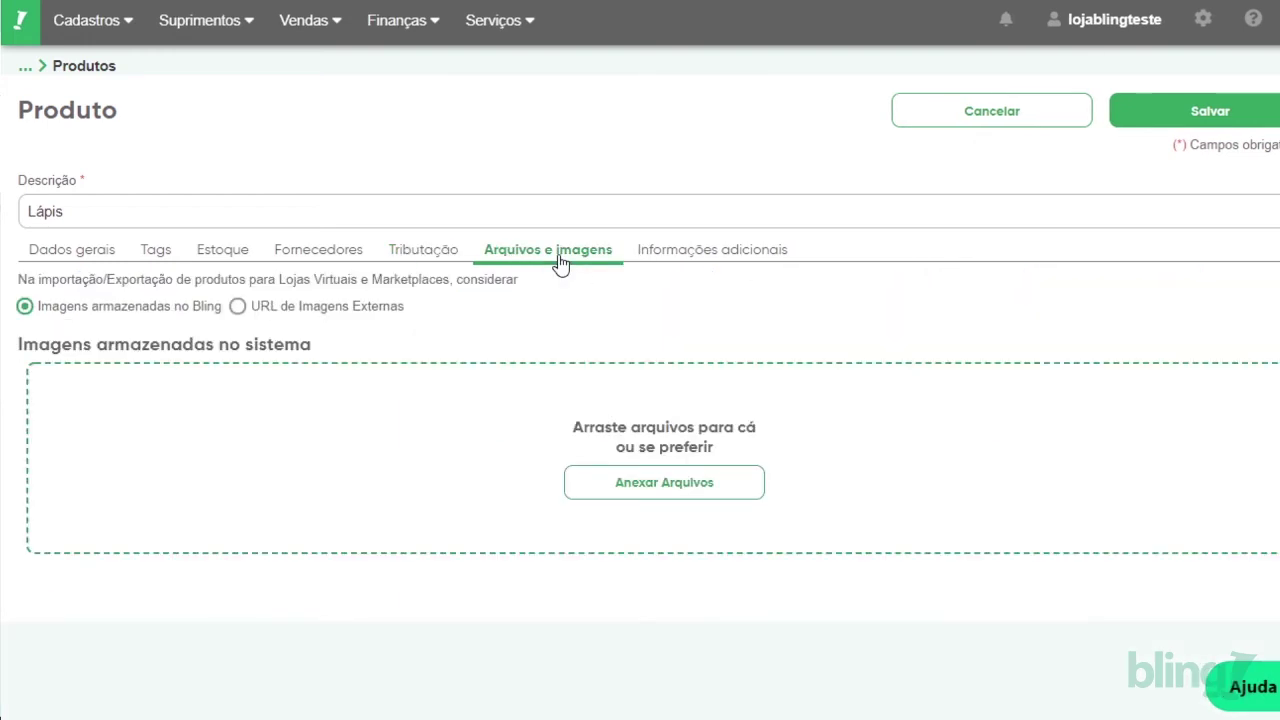
pyautogui.click(724, 262)
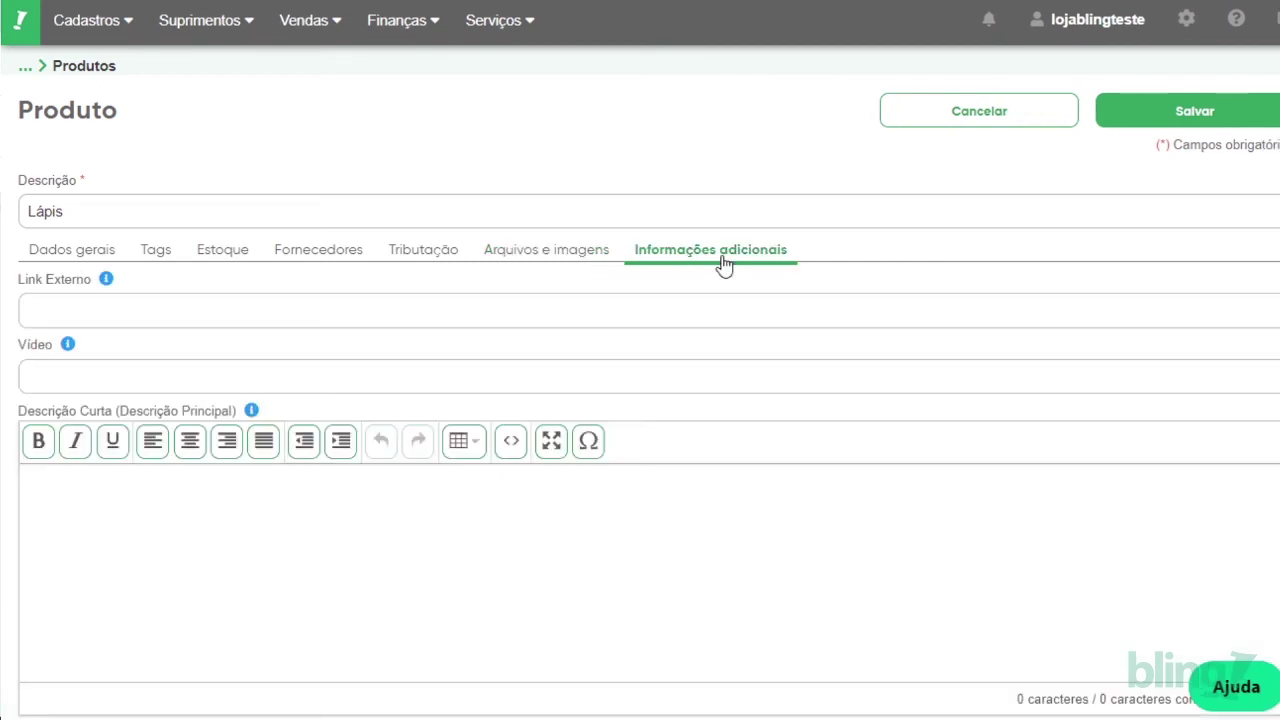
pyautogui.scroll(-2, 725, 265)
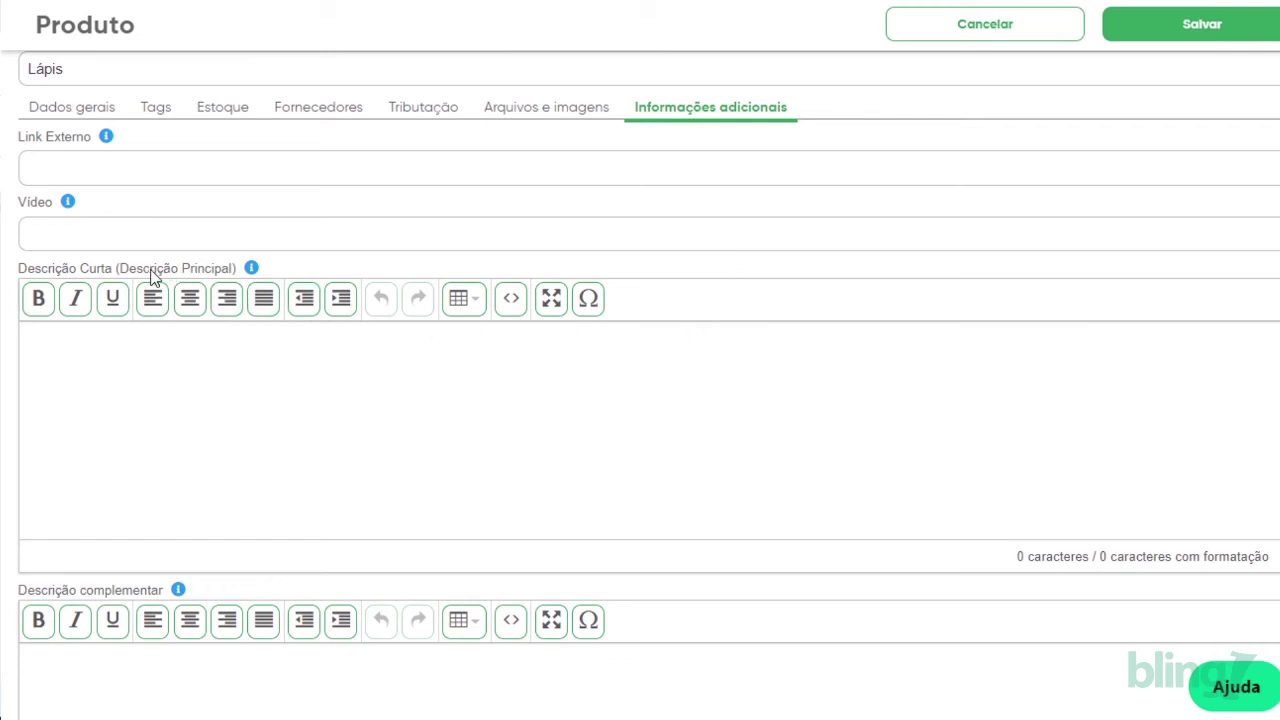
pyautogui.scroll(2, 335, 277)
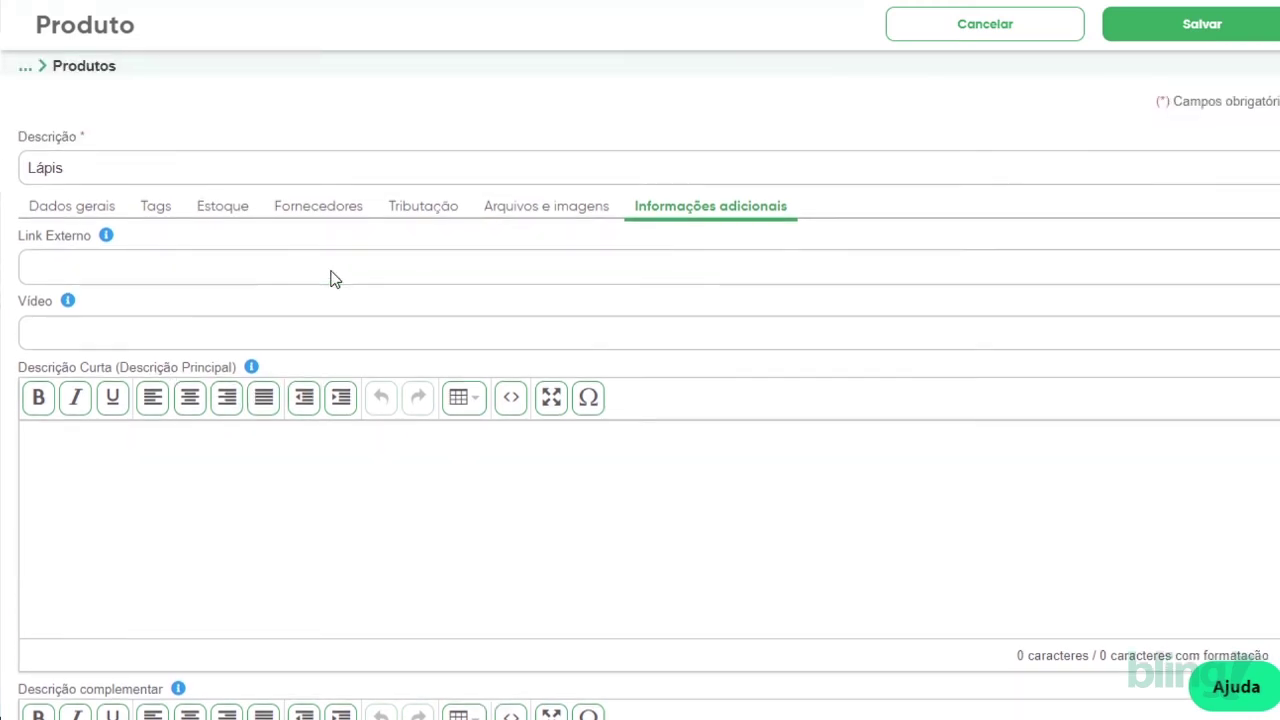
pyautogui.click(1196, 133)
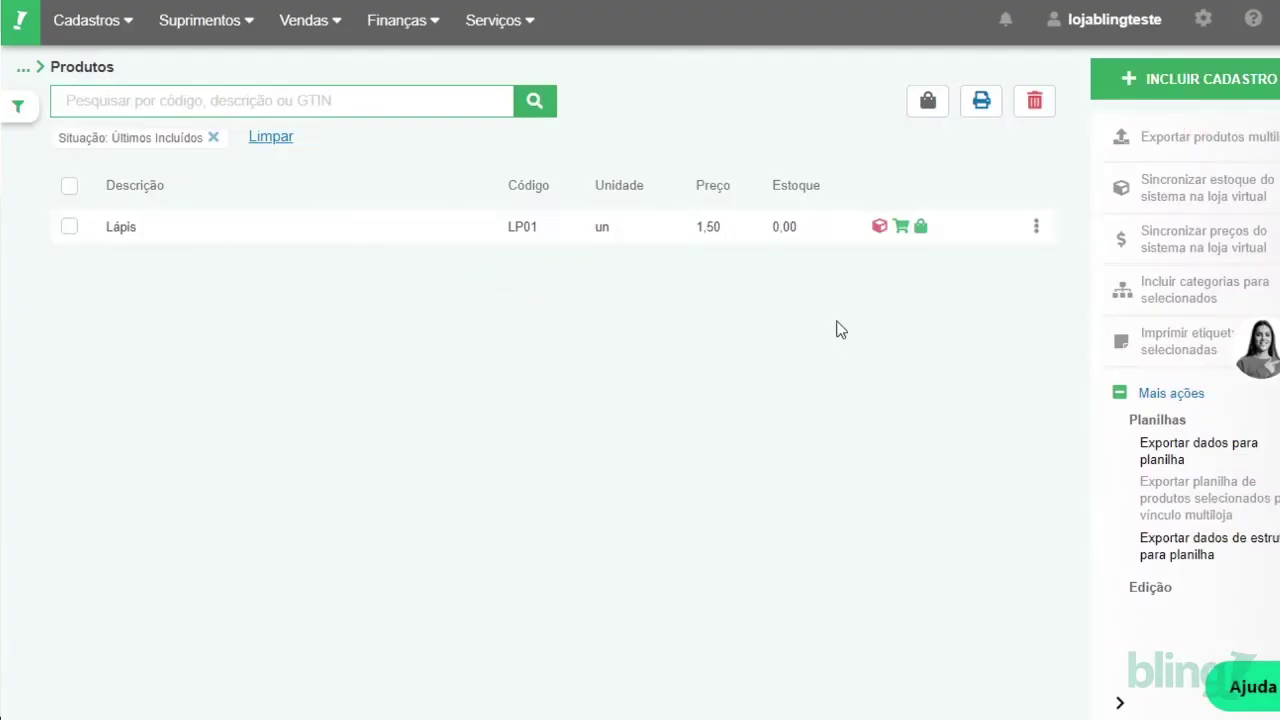
# Add a Balanço stock entry with quantity 15 for Lápis and return to the product list
pyautogui.moveTo(879, 233)
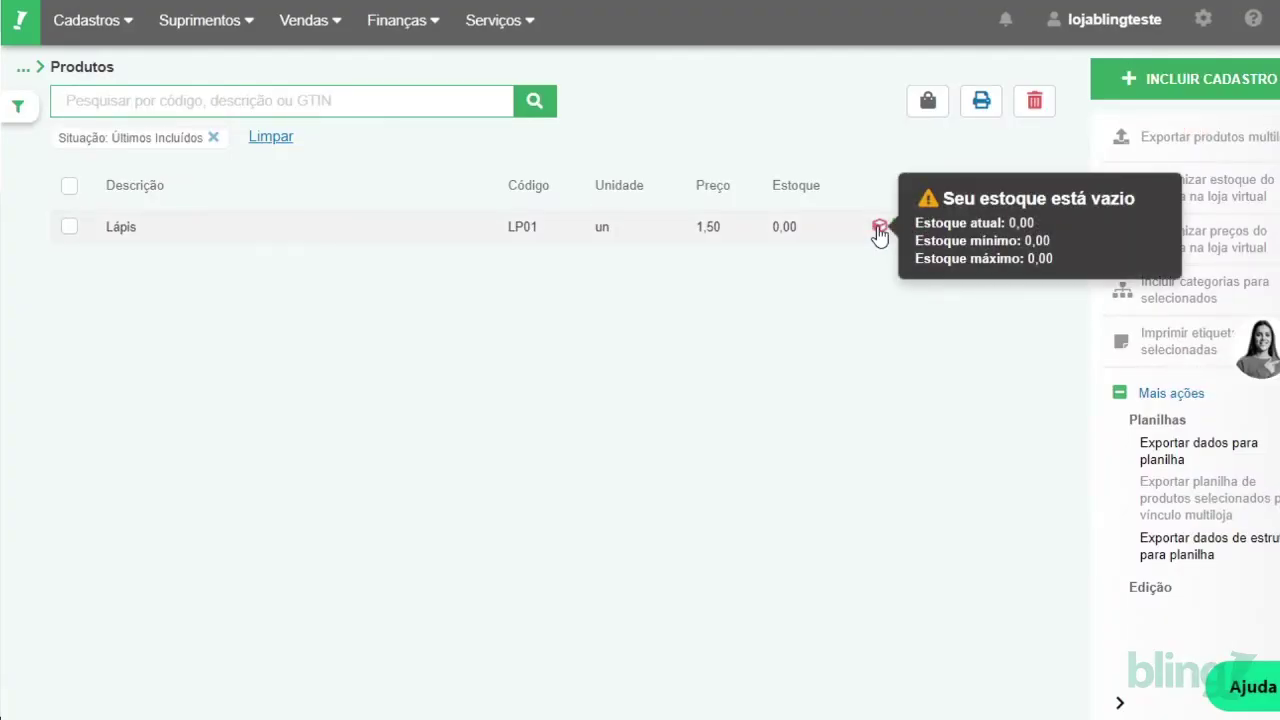
pyautogui.click(879, 233)
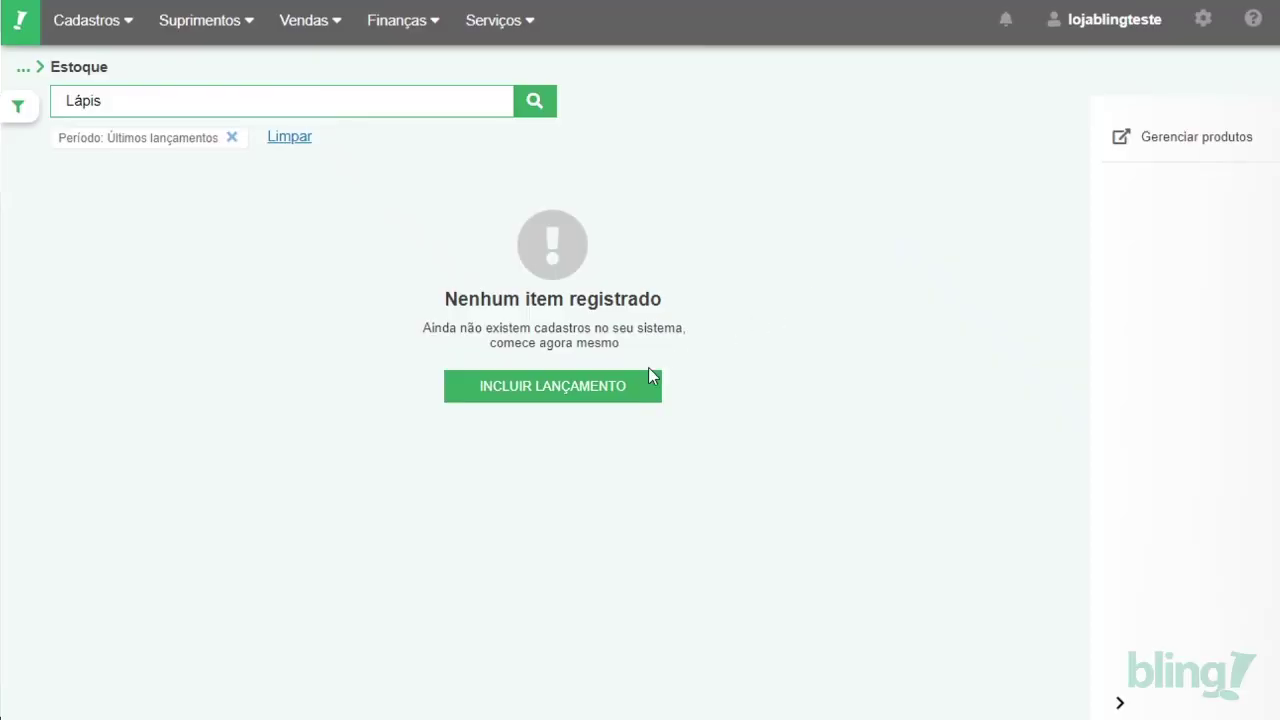
pyautogui.click(618, 392)
pyautogui.click(657, 311)
pyautogui.write('15')
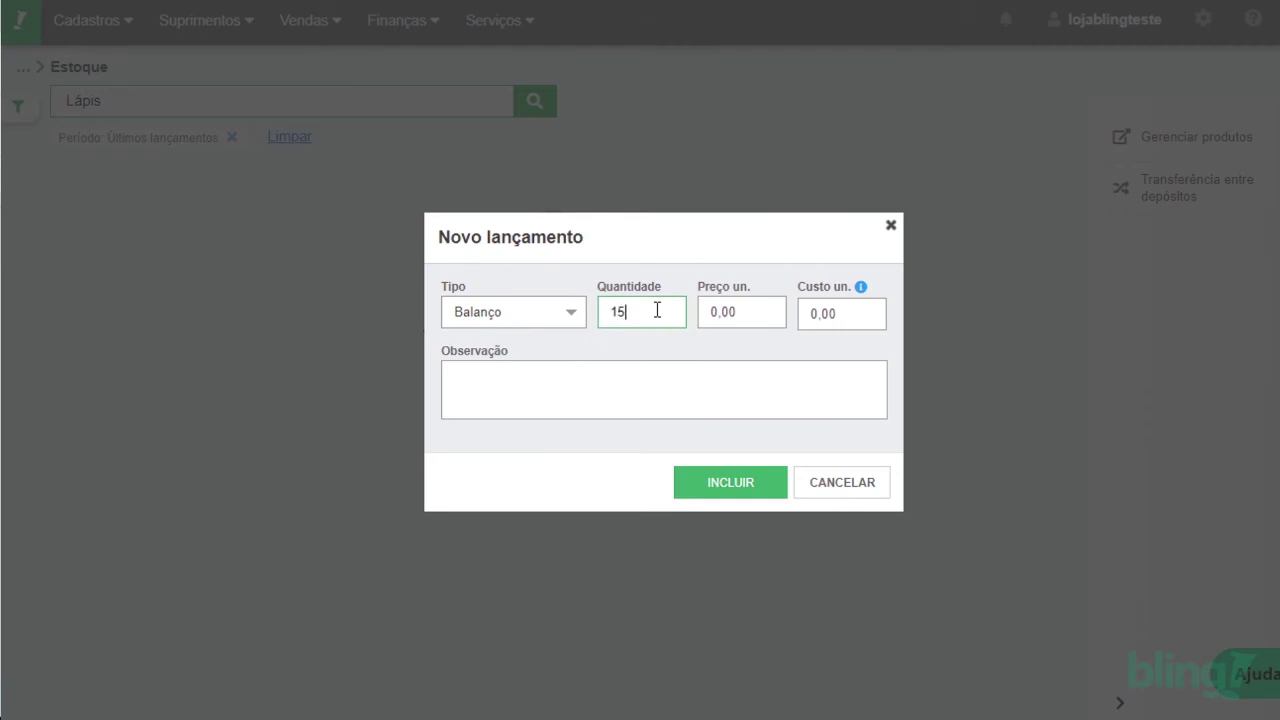
pyautogui.click(719, 482)
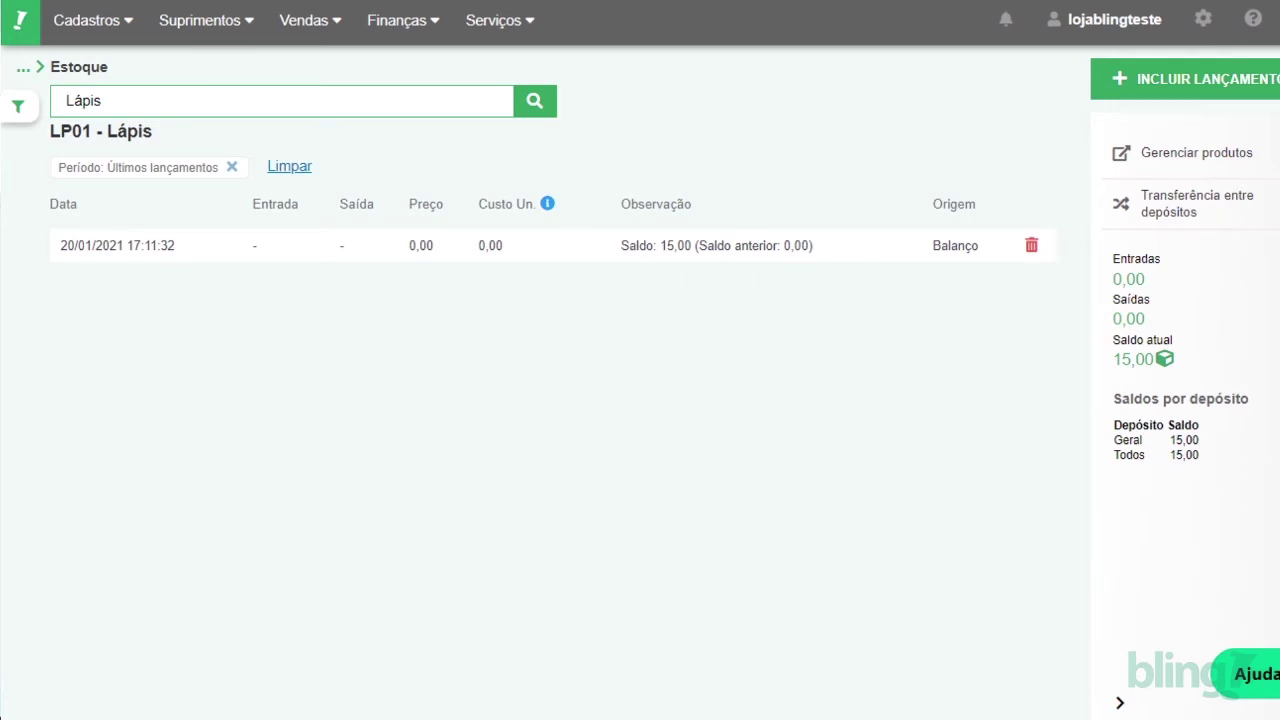
pyautogui.hotkey('alt', 'Left')
pyautogui.click(537, 106)
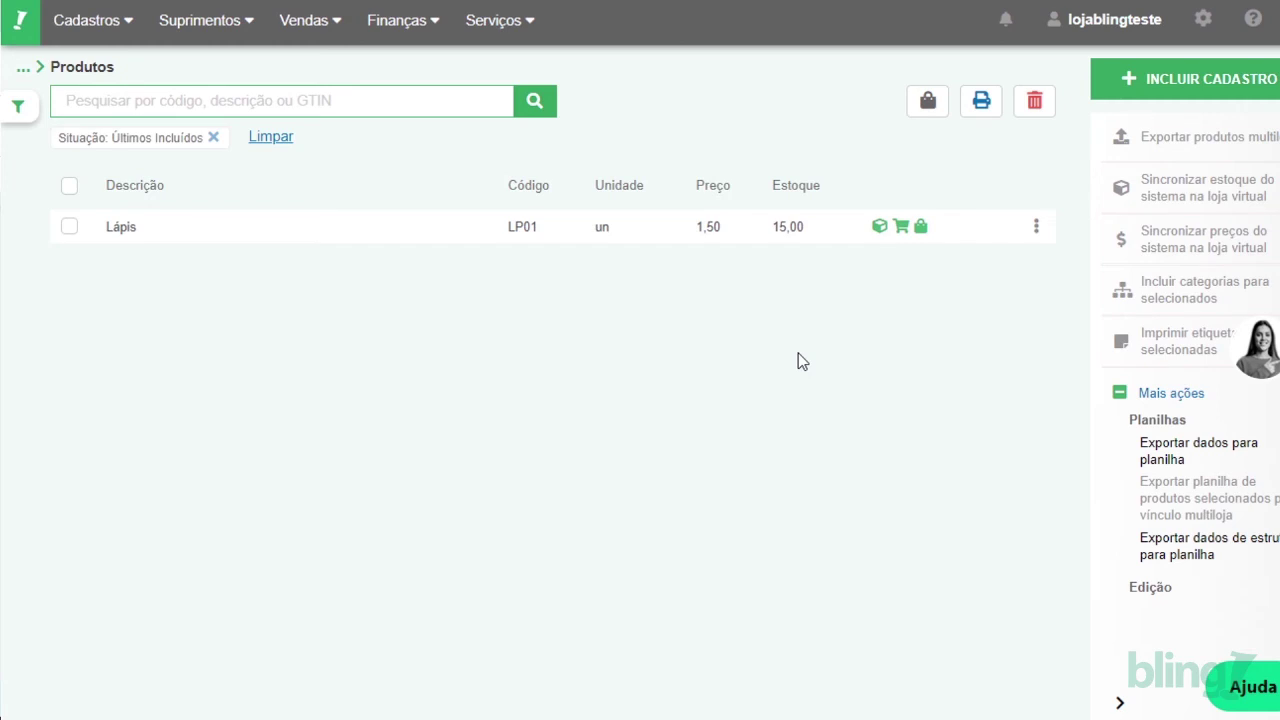
# Search the help for "cadastrar produtos", open "Cadastrar produtos simples" and go to its "Por planilha" section
pyautogui.write('ca')
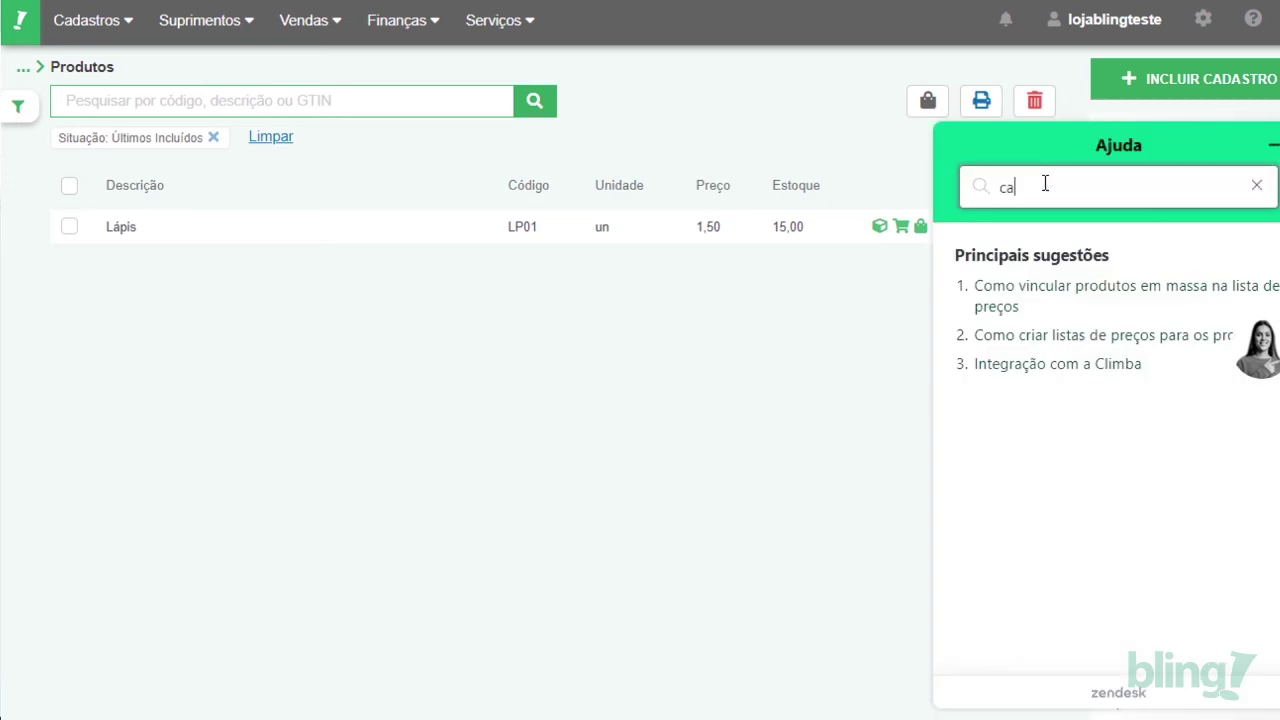
pyautogui.write('dastrar produtos')
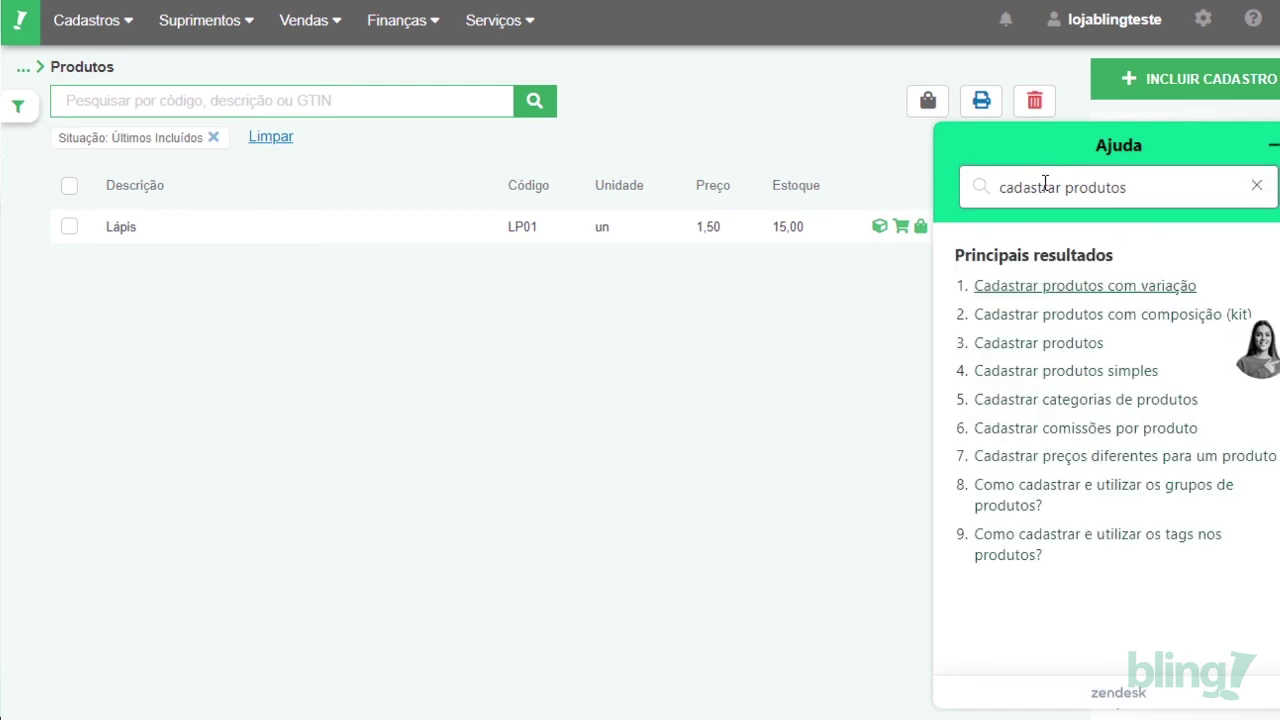
pyautogui.click(1027, 372)
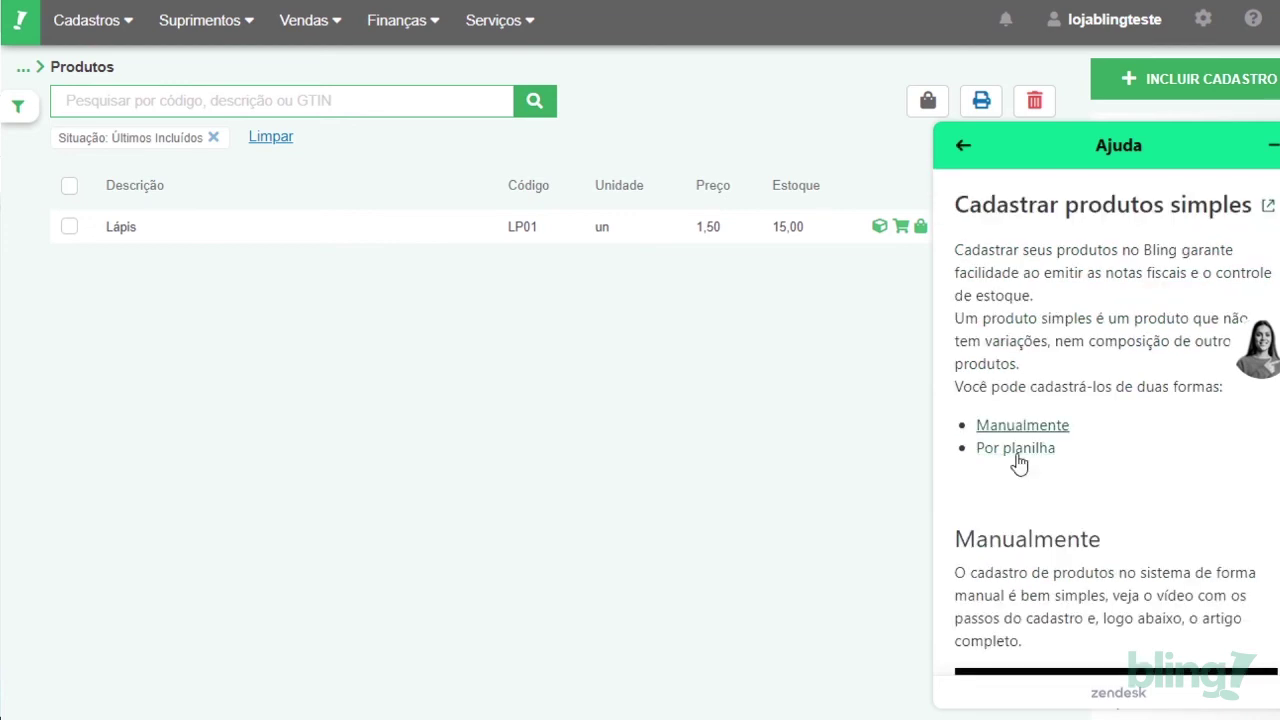
pyautogui.click(1016, 449)
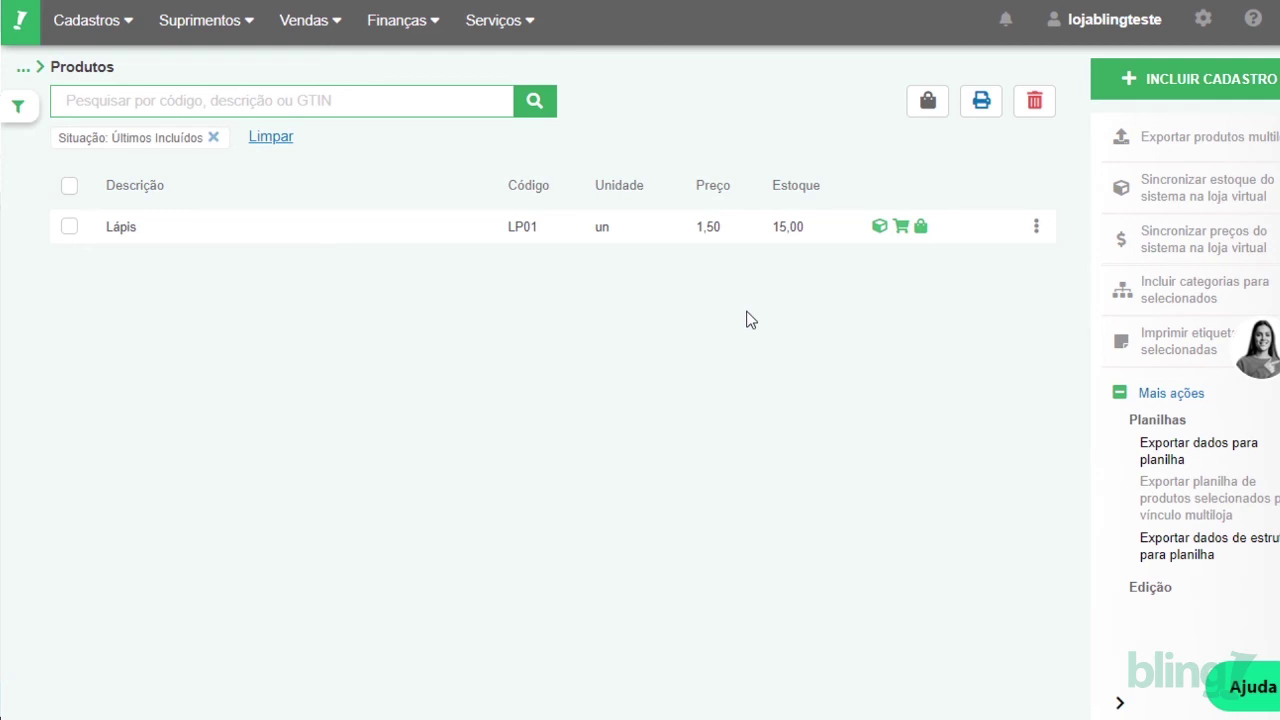
# Export the product Lápis to the store "WIX - Via APP Bling 20/01/2021 16:56:47" using Todos os Depósitos, and close the export dialog
pyautogui.click(70, 227)
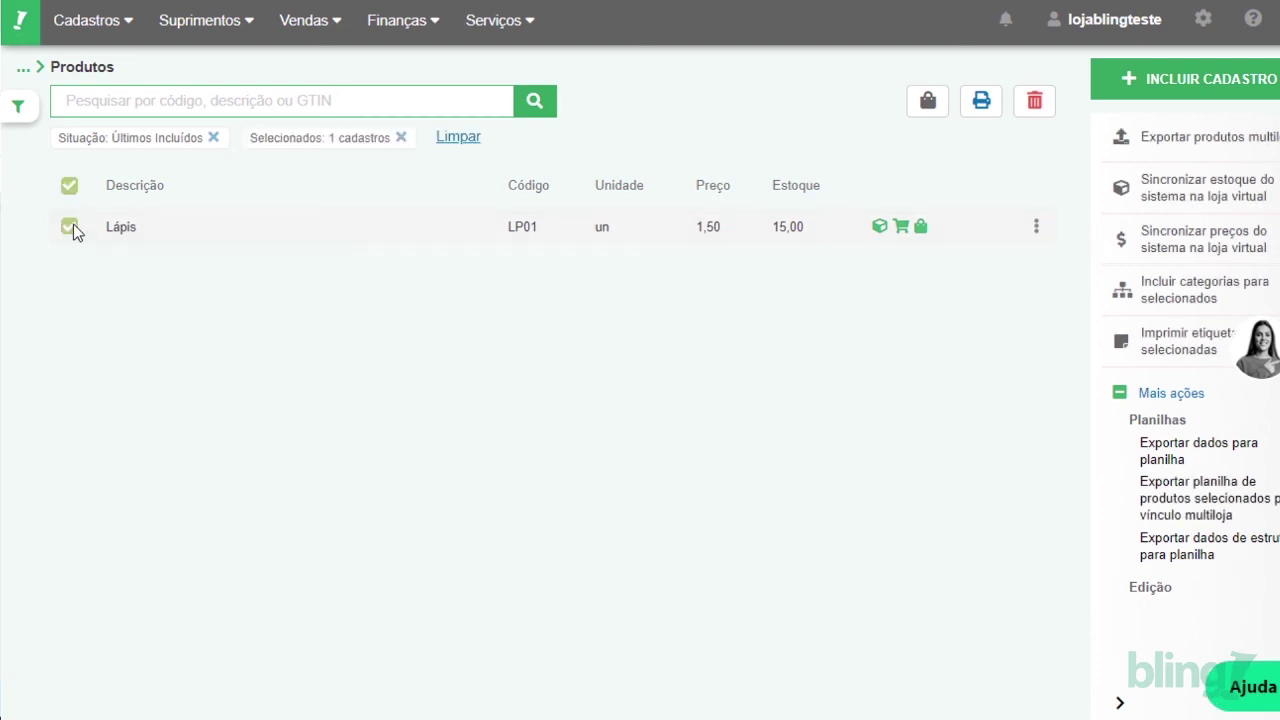
pyautogui.click(1145, 140)
pyautogui.click(610, 280)
pyautogui.click(601, 331)
pyautogui.click(434, 343)
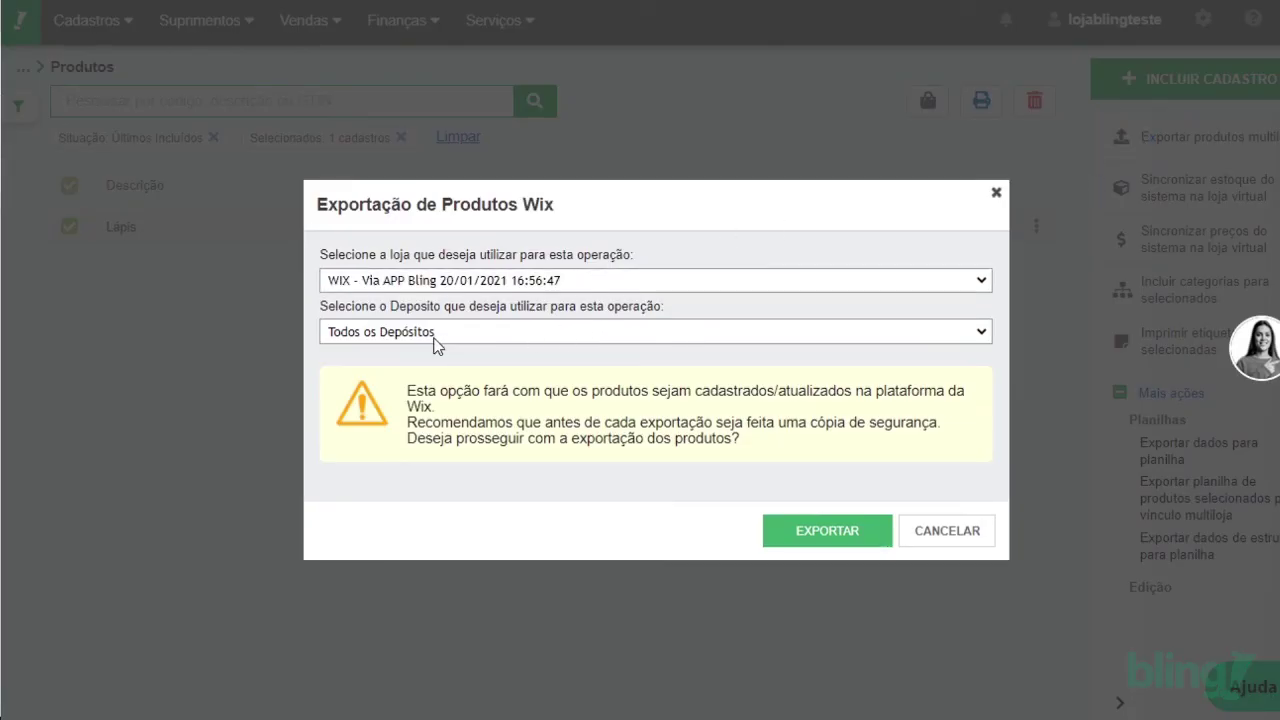
pyautogui.click(845, 545)
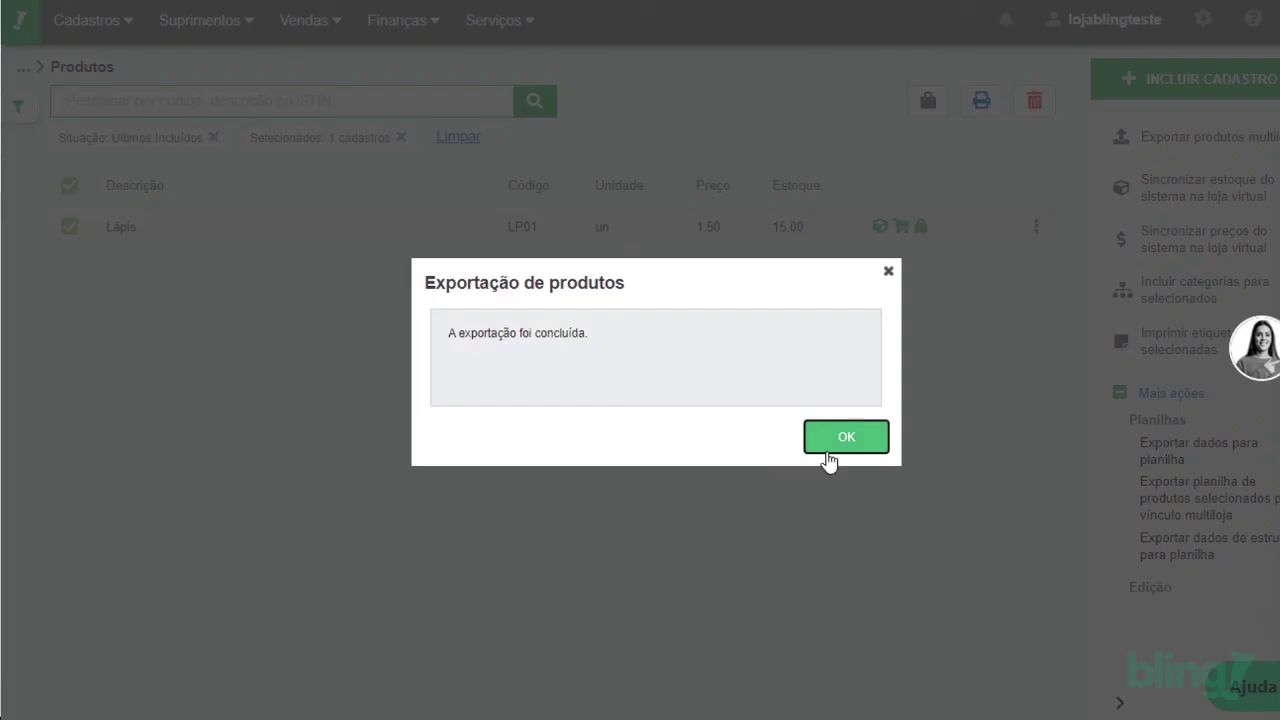
pyautogui.click(828, 460)
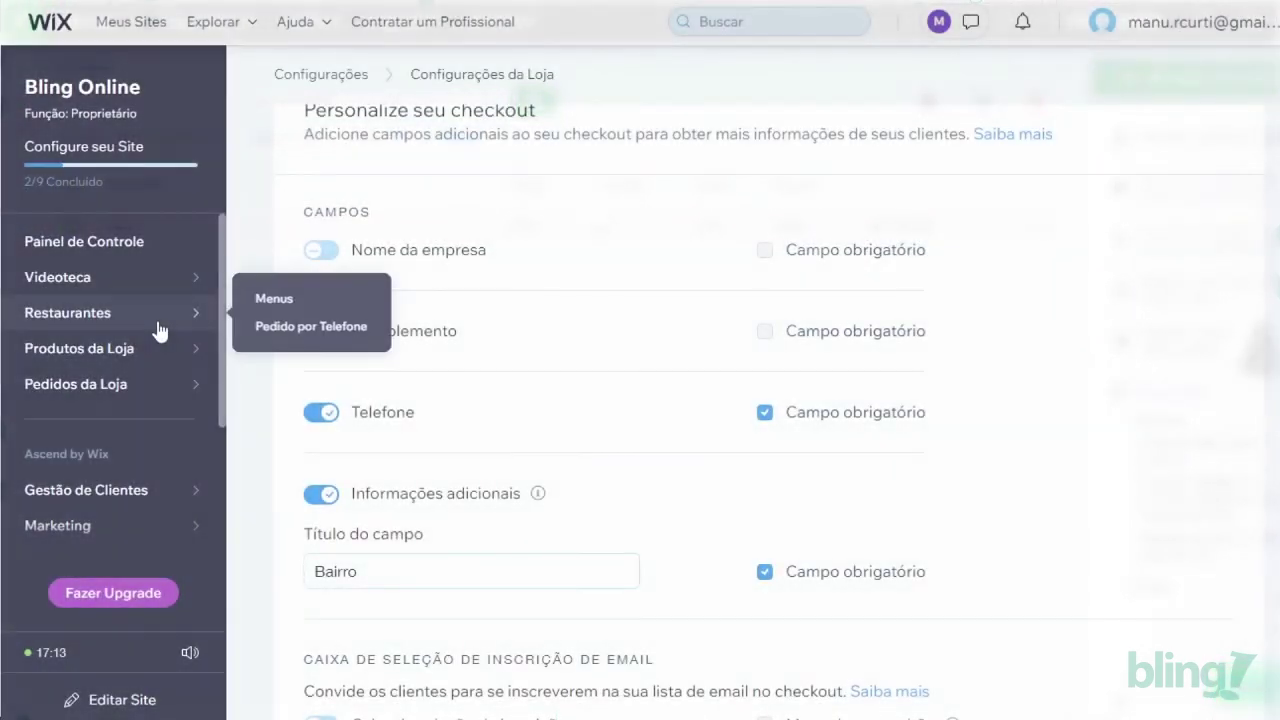
# Switch to the Wix dashboard and check the exported product Lápis in the store's product list
pyautogui.moveTo(160, 348)
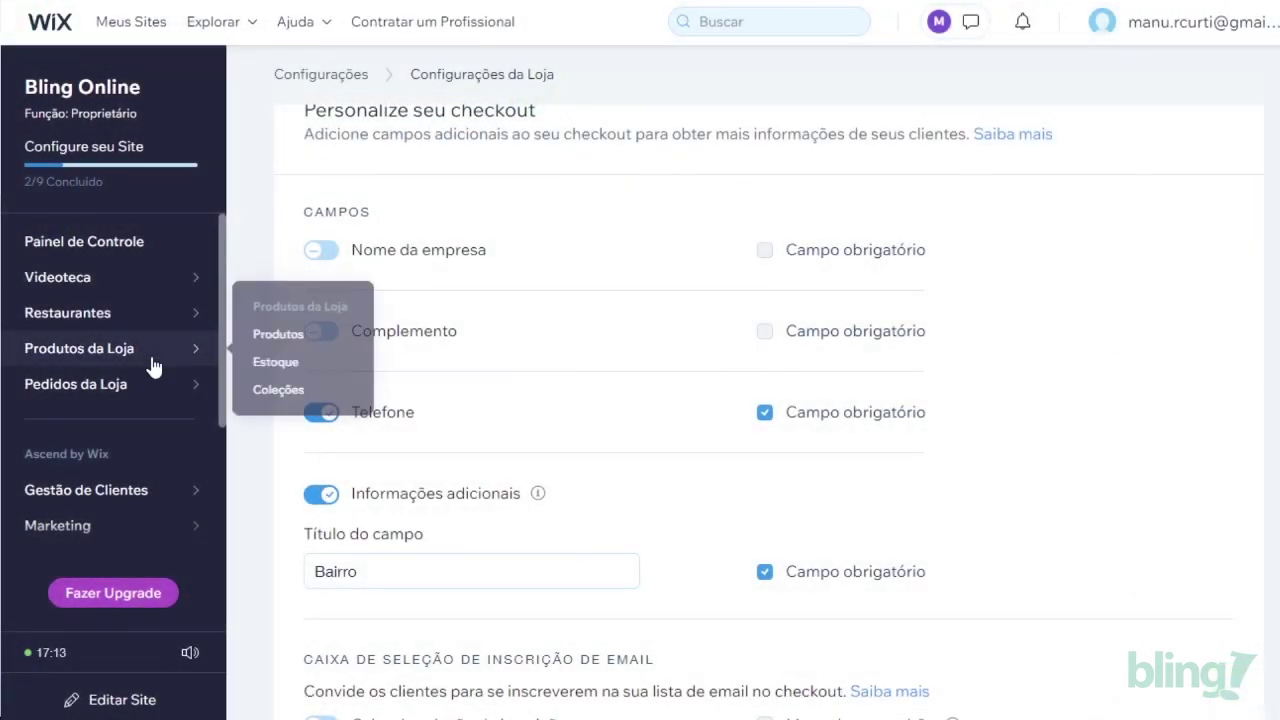
pyautogui.click(282, 336)
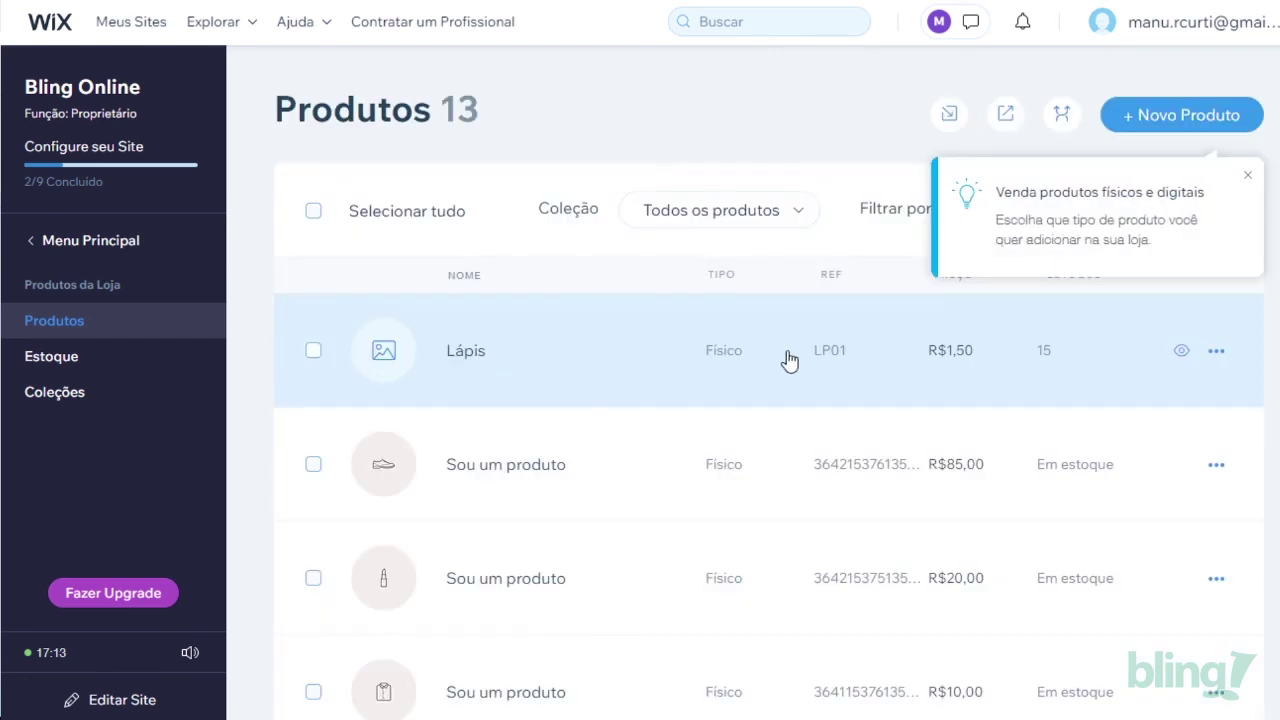
pyautogui.click(890, 349)
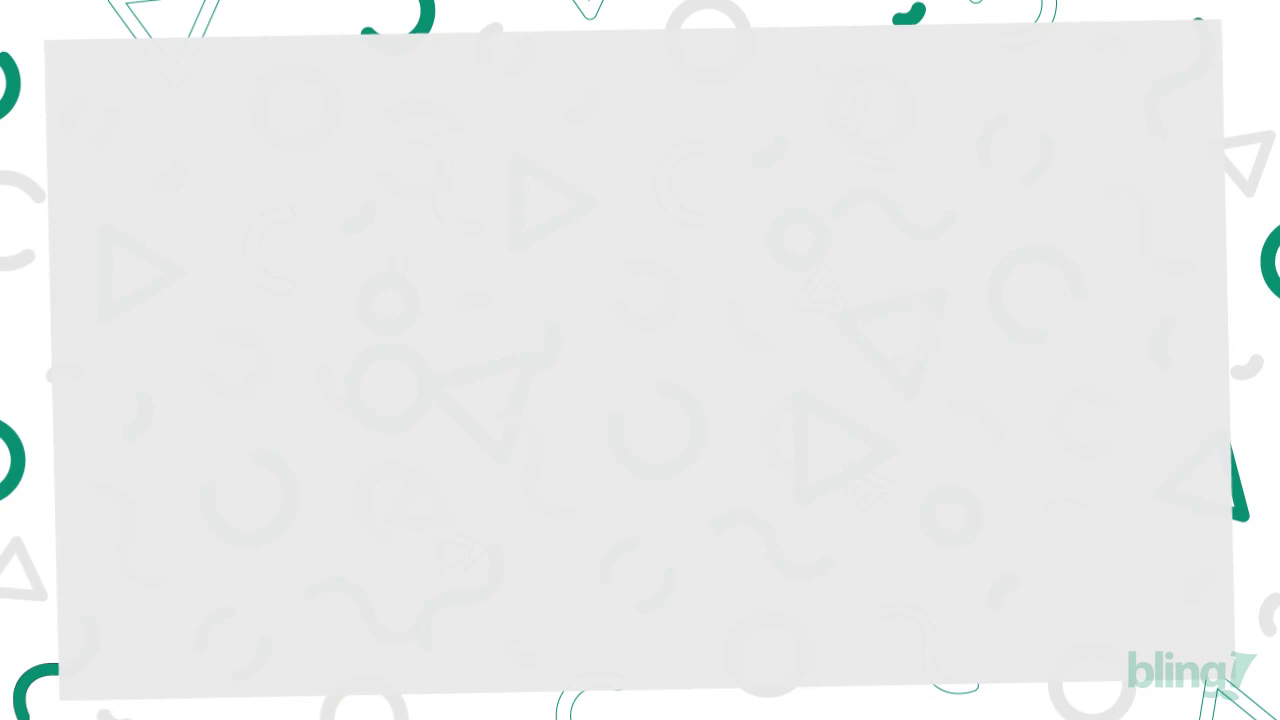